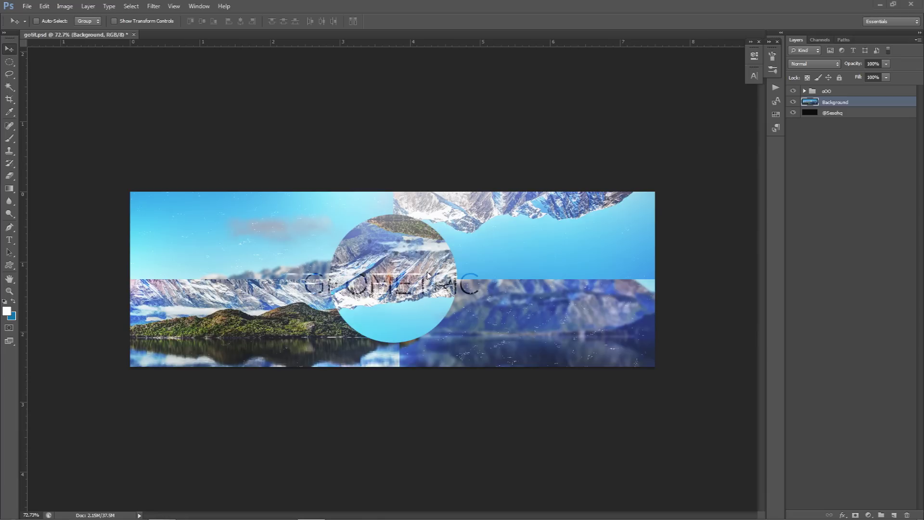
Step: Compare the finished oOO group composite with the plain Background photo by toggling the group's visibility
{"action": "left_click", "coordinate": [793, 92]}
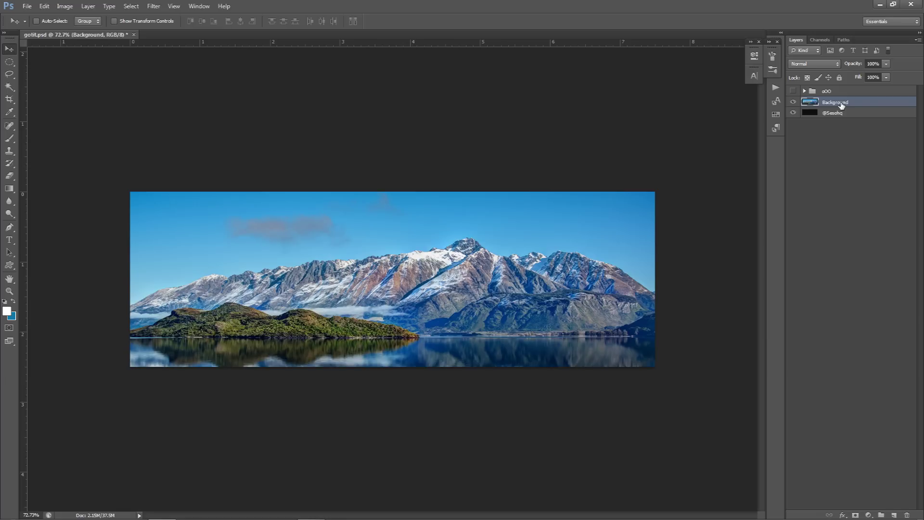
{"action": "left_click", "coordinate": [793, 91]}
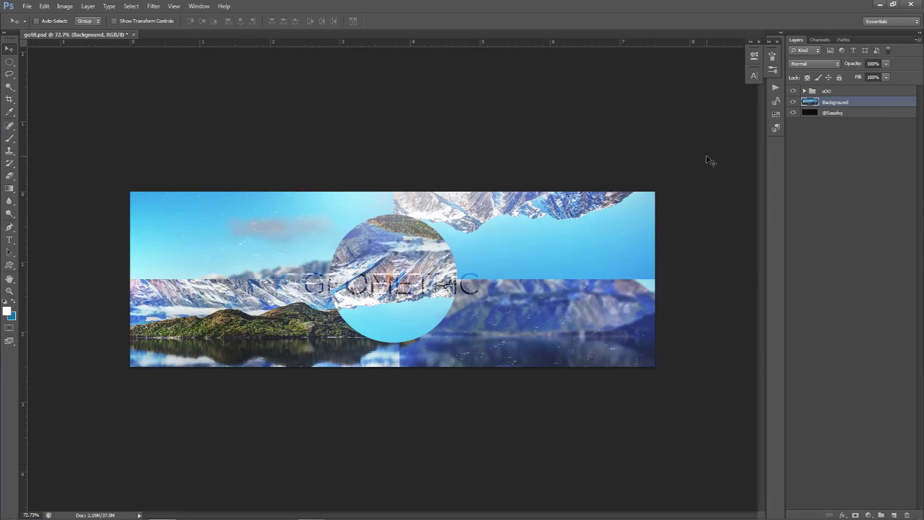
{"action": "left_click", "coordinate": [793, 90]}
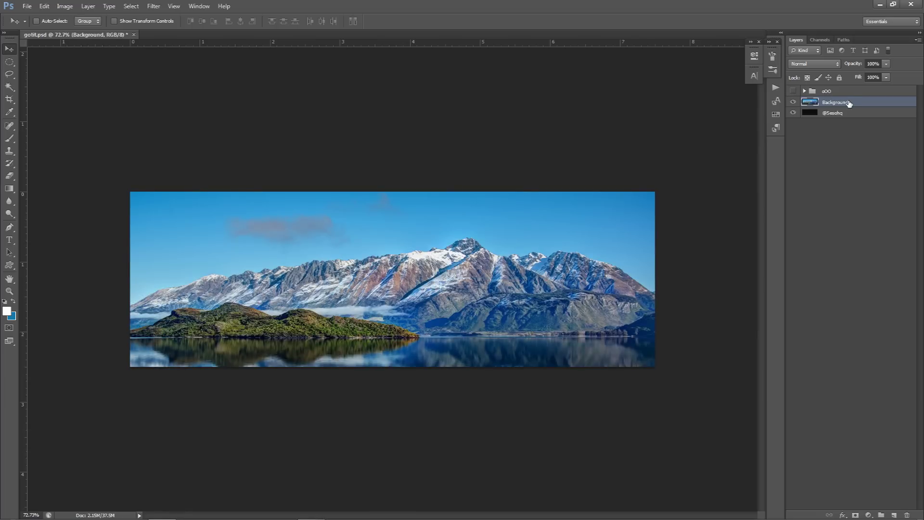
{"action": "left_click", "coordinate": [793, 91]}
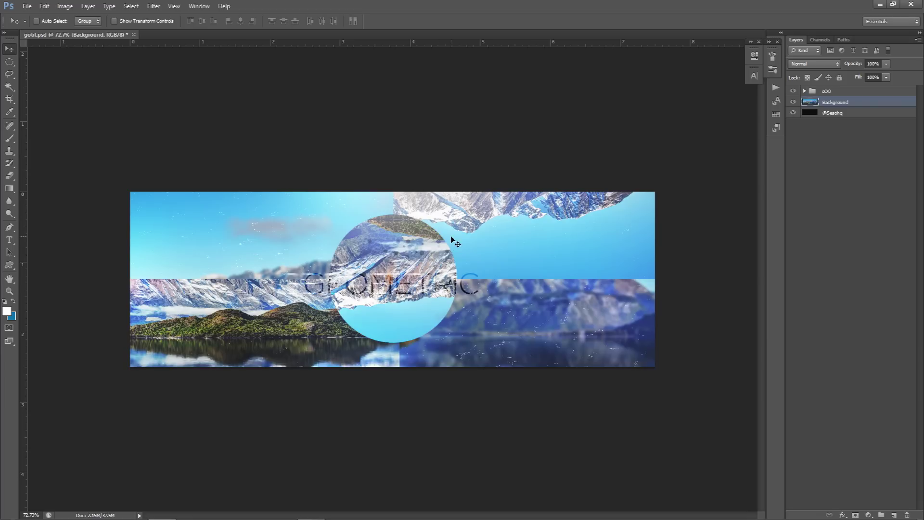
Step: Hide the oOO group and add a new empty layer directly above Background
{"action": "left_click", "coordinate": [793, 90]}
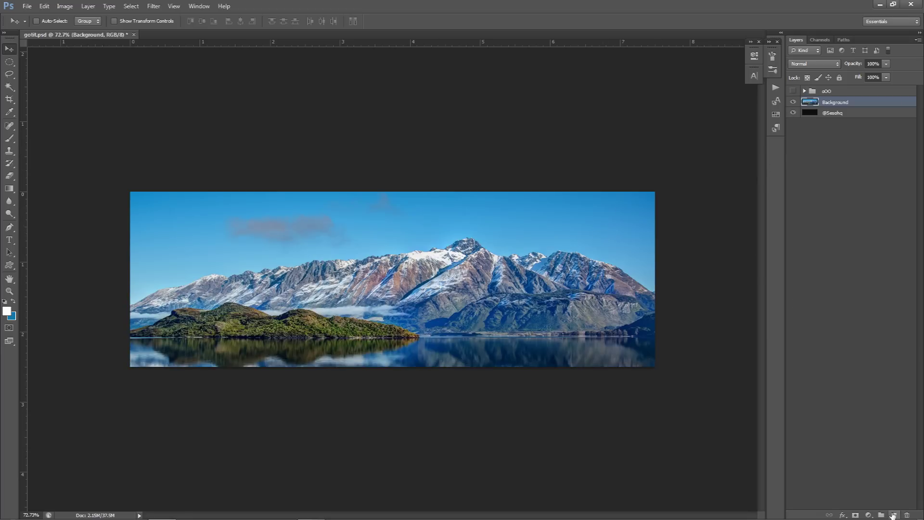
{"action": "left_click", "coordinate": [893, 514]}
{"action": "left_click", "coordinate": [891, 513], "text": "alt"}
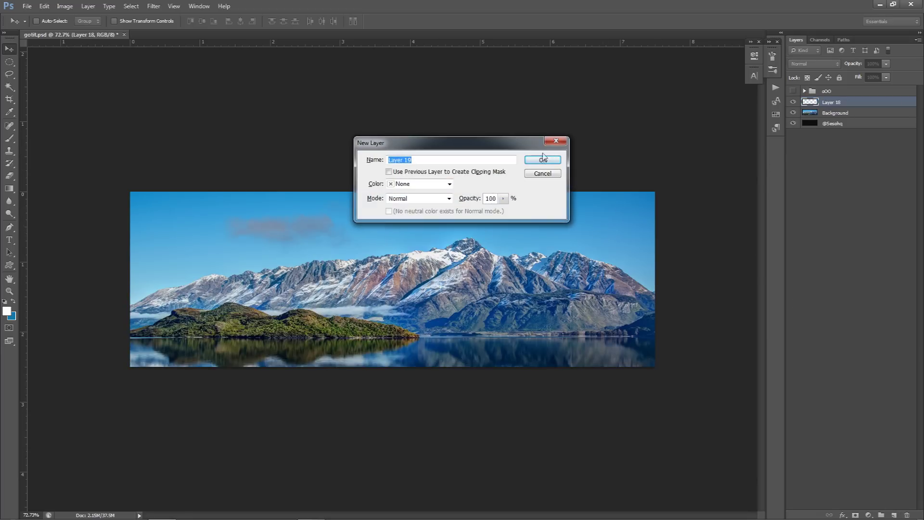
{"action": "left_click", "coordinate": [542, 172]}
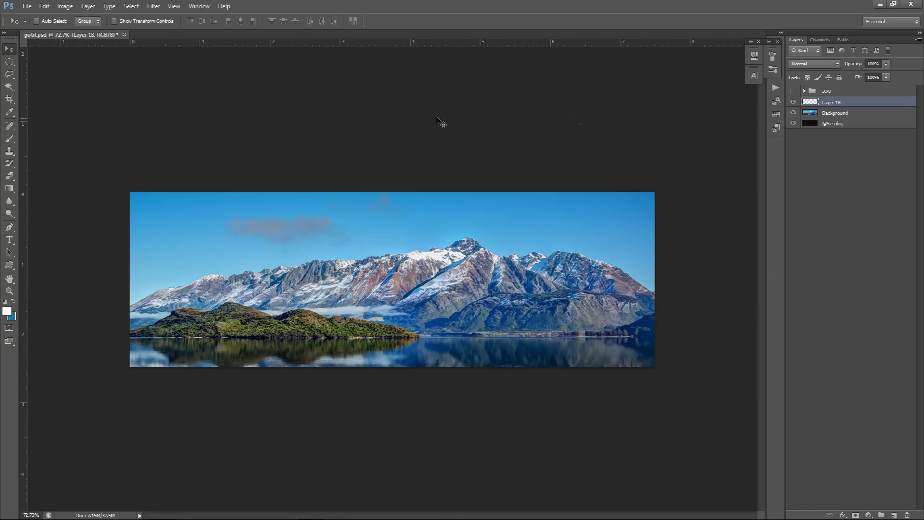
Step: Make a circular selection near the center of the image with the Elliptical Marquee and fill it with white on the new layer
{"action": "left_click", "coordinate": [11, 61]}
{"action": "left_click", "coordinate": [80, 60]}
{"action": "left_click", "coordinate": [16, 65]}
{"action": "left_click", "coordinate": [63, 69]}
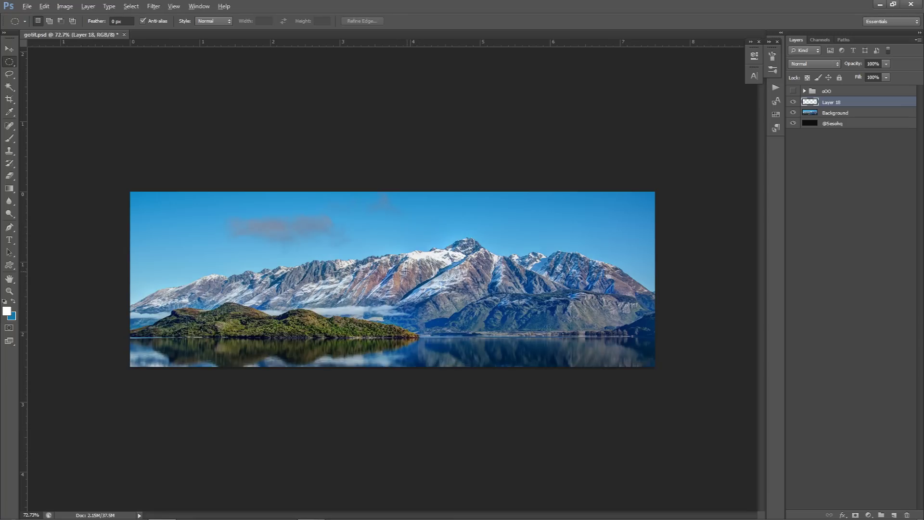
{"action": "left_click_drag", "start_coordinate": [407, 283], "coordinate": [453, 339]}
{"action": "left_click_drag", "start_coordinate": [434, 305], "coordinate": [512, 375]}
{"action": "left_click", "coordinate": [421, 302]}
{"action": "key", "text": "alt"}
{"action": "left_click_drag", "start_coordinate": [410, 281], "coordinate": [467, 340]}
{"action": "left_click_drag", "start_coordinate": [430, 292], "coordinate": [417, 292]}
{"action": "key", "text": "alt+BackSpace"}
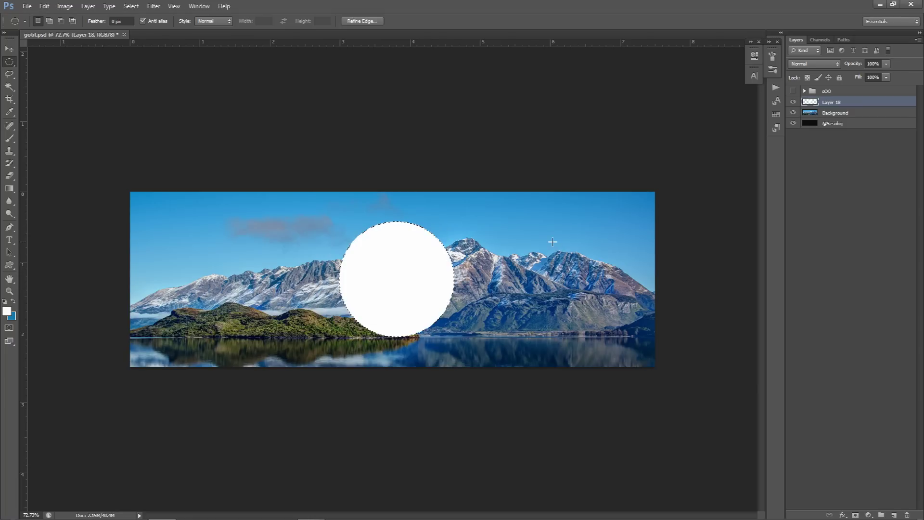
Step: Deselect the circle and rename its layer "Sample circle"
{"action": "key", "text": "ctrl+d"}
{"action": "double_click", "coordinate": [830, 103]}
{"action": "type", "text": "S"}
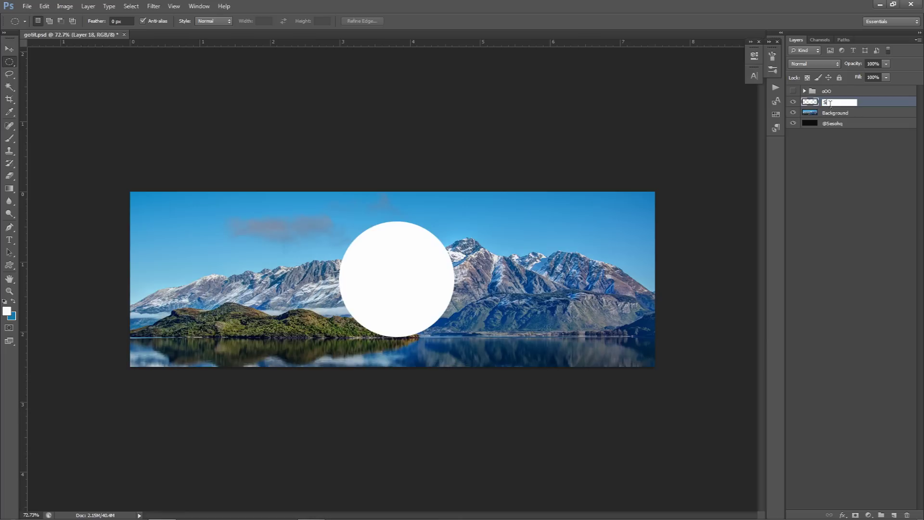
{"action": "type", "text": "ample circle"}
{"action": "key", "text": "Return"}
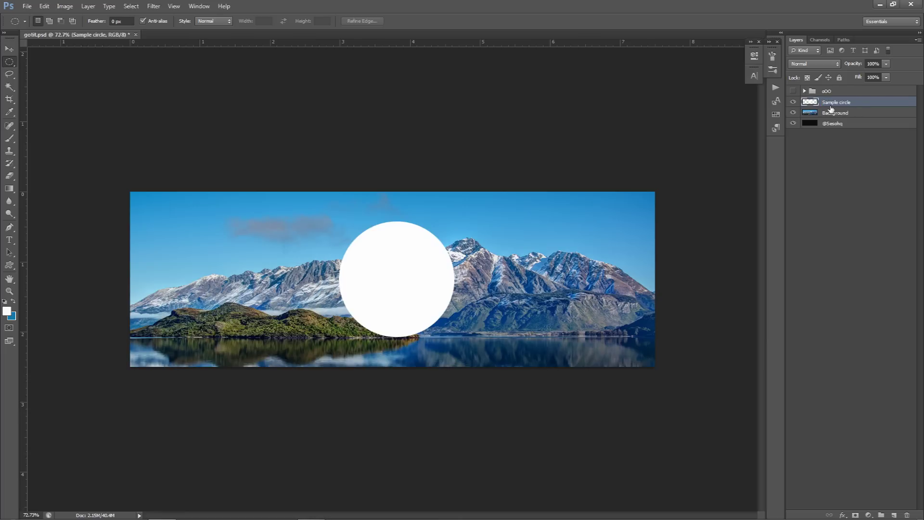
Step: Align the white circle to the center of the canvas using the guides, and hide the guides
{"action": "key", "text": "ctrl+semicolon"}
{"action": "key", "text": "v"}
{"action": "left_click_drag", "start_coordinate": [431, 257], "coordinate": [430, 263]}
{"action": "key", "text": "ctrl+semicolon"}
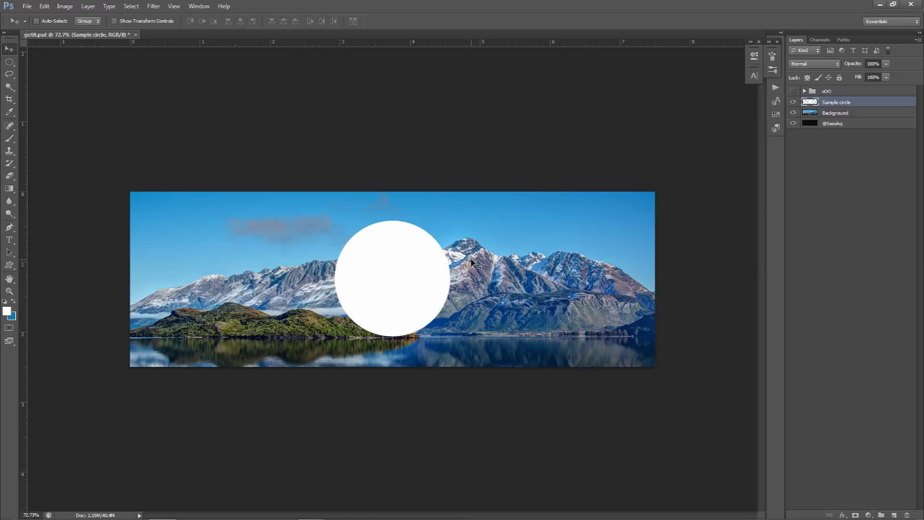
Step: Load the Sample circle outline as a selection, hide that layer and make Background the active layer
{"action": "left_click", "coordinate": [810, 102], "text": "ctrl"}
{"action": "left_click", "coordinate": [793, 102]}
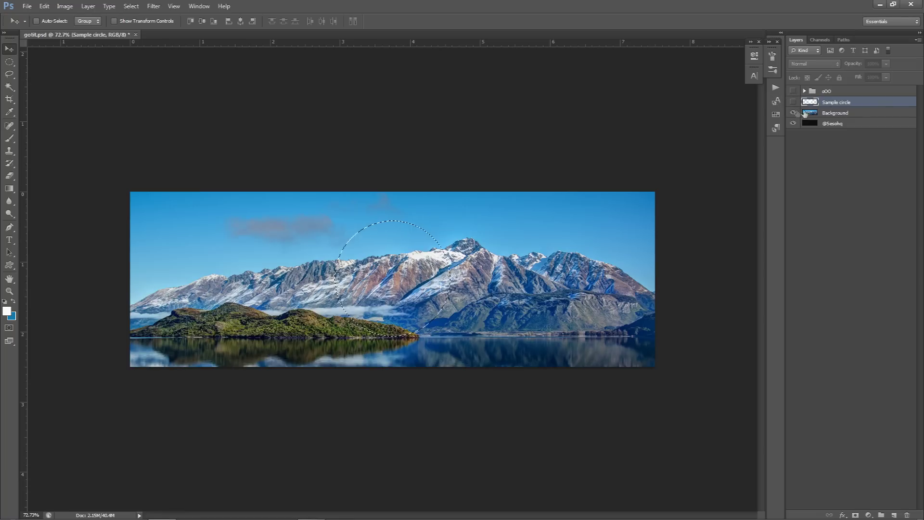
{"action": "left_click", "coordinate": [836, 114]}
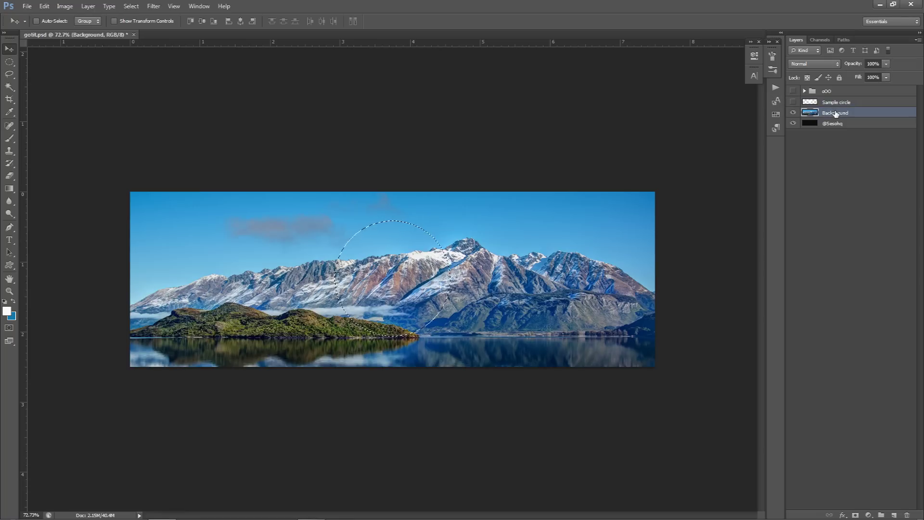
Step: Try cutting the circular area of Background onto its own layer and moving it aside, and undo the attempt
{"action": "left_click", "coordinate": [10, 61]}
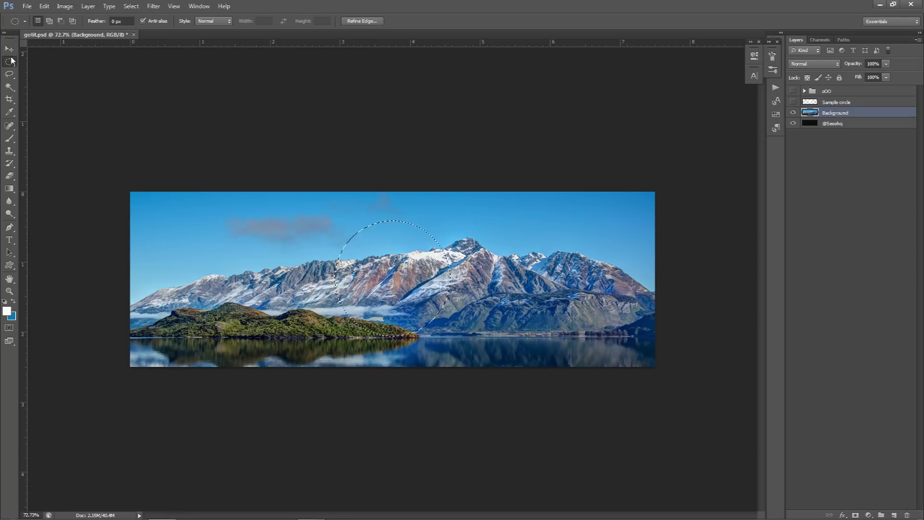
{"action": "right_click", "coordinate": [466, 227]}
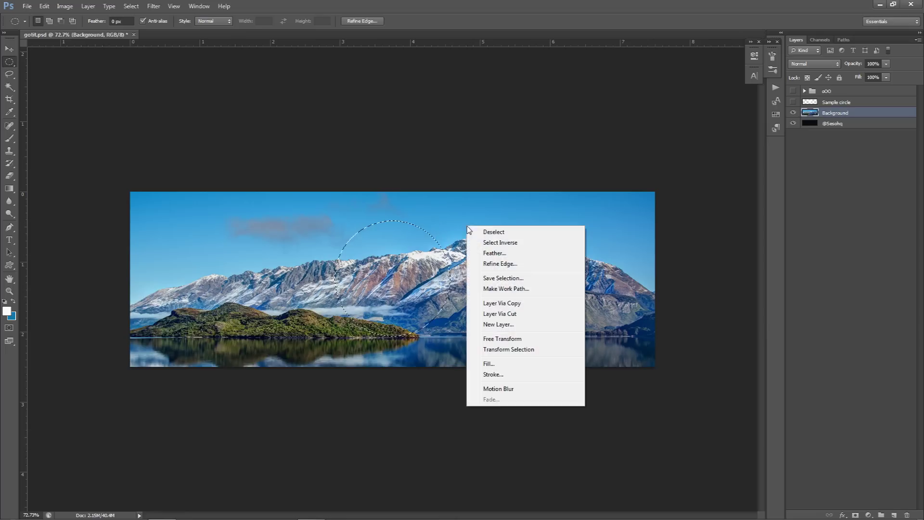
{"action": "left_click", "coordinate": [511, 303]}
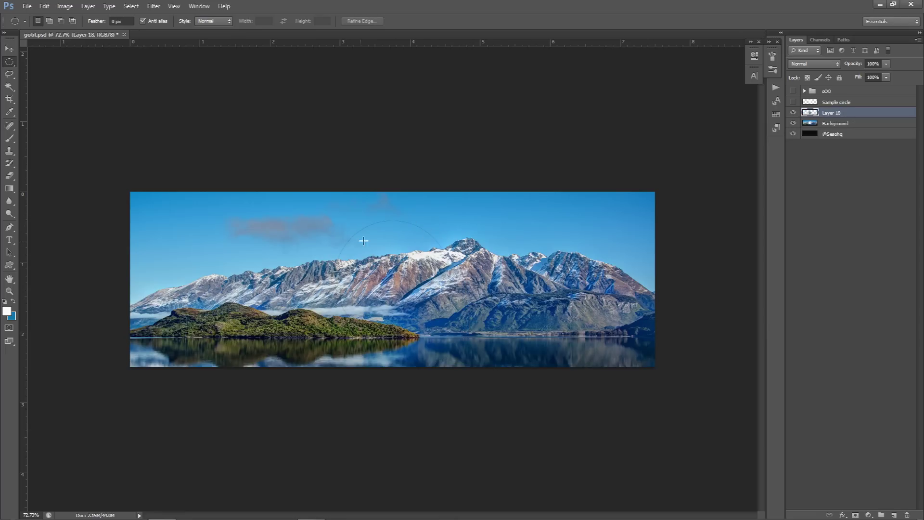
{"action": "key", "text": "v"}
{"action": "left_click_drag", "start_coordinate": [404, 254], "coordinate": [471, 284]}
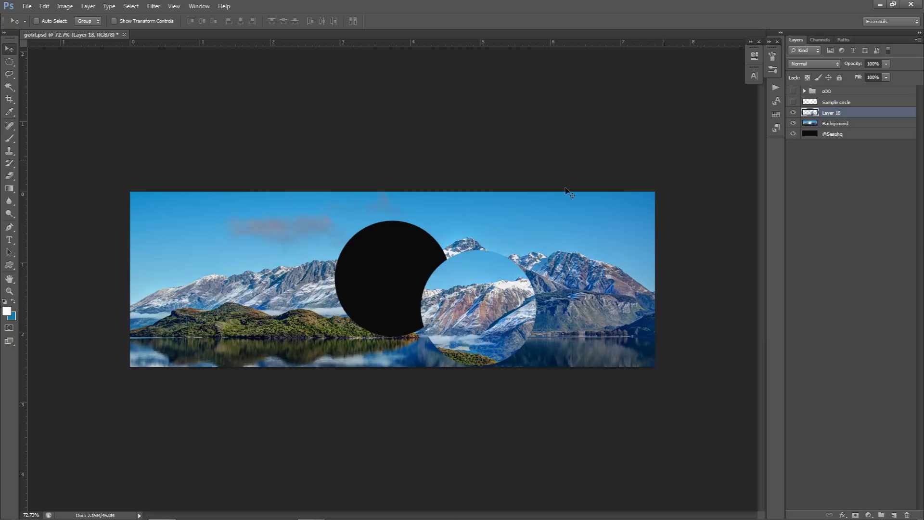
{"action": "key", "text": "ctrl+z"}
{"action": "key", "text": "ctrl+alt+z"}
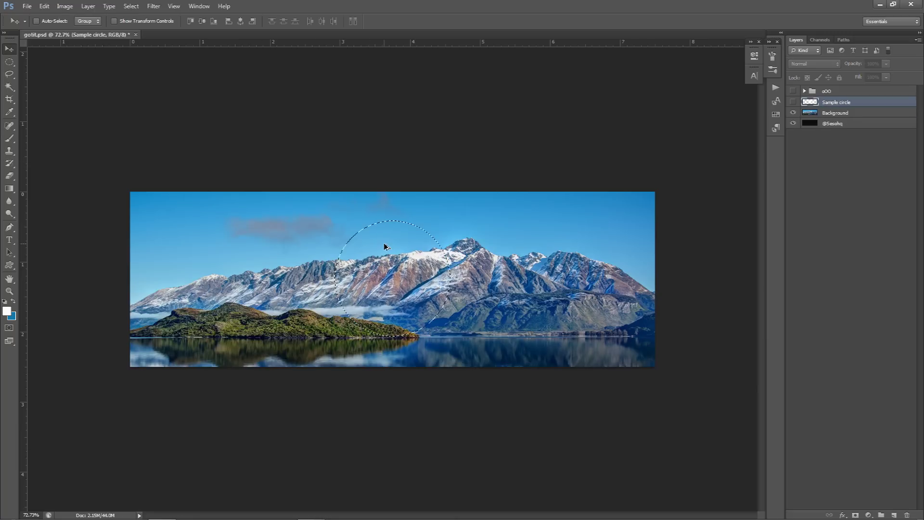
Step: Copy the circular selection from Background onto a new layer with Layer Via Copy
{"action": "left_click", "coordinate": [855, 114]}
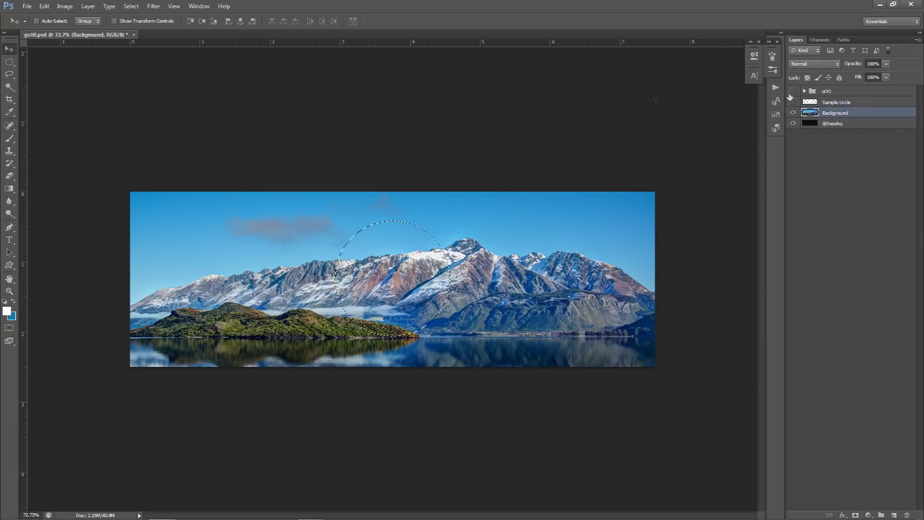
{"action": "right_click", "coordinate": [408, 275]}
{"action": "key", "text": "Escape"}
{"action": "key", "text": "m"}
{"action": "right_click", "coordinate": [510, 224]}
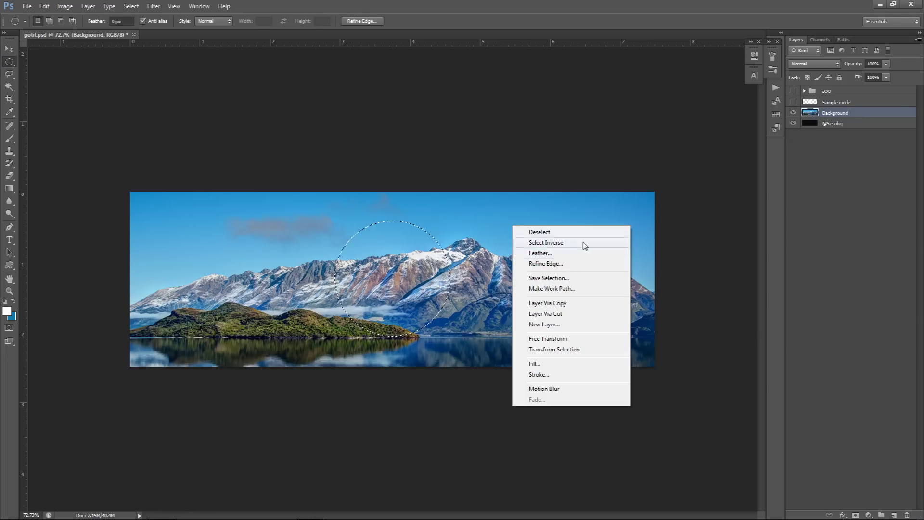
{"action": "left_click", "coordinate": [567, 303]}
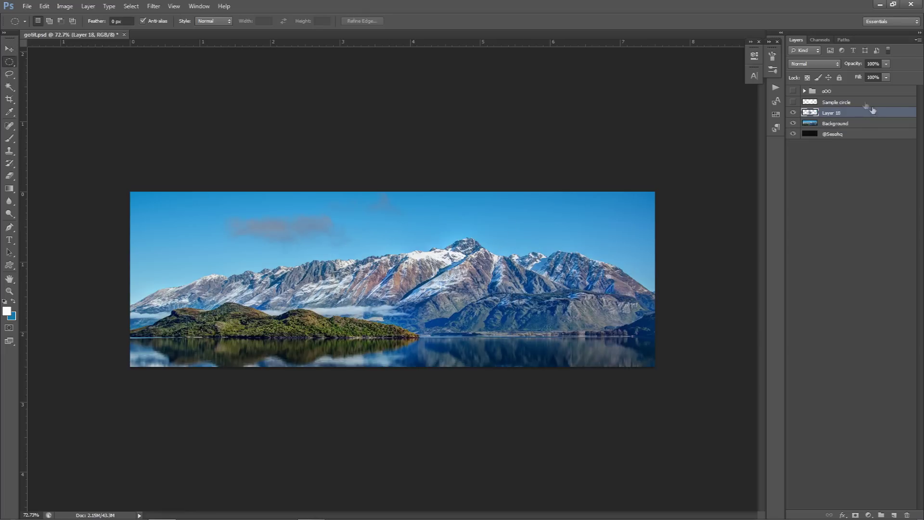
Step: Check the circular copy with Background hidden, and compare the image with the oOO group's finished composite
{"action": "left_click", "coordinate": [793, 123]}
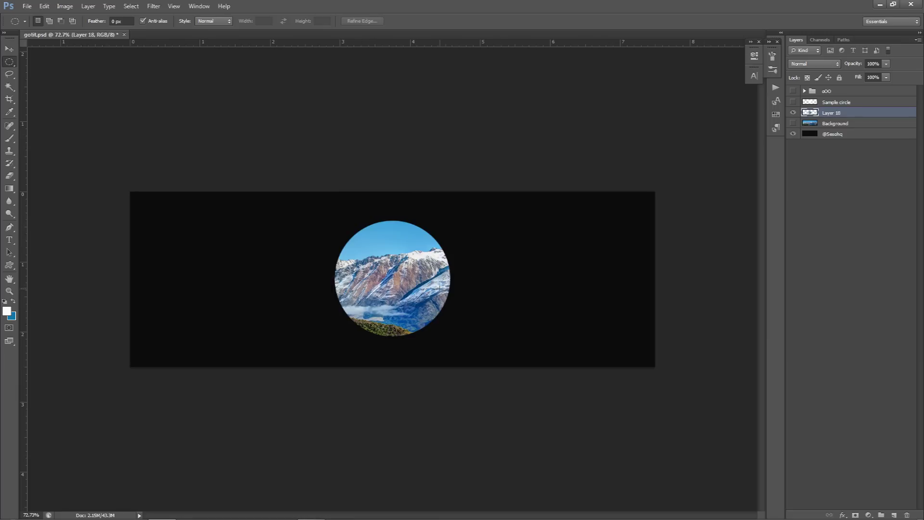
{"action": "left_click", "coordinate": [794, 123]}
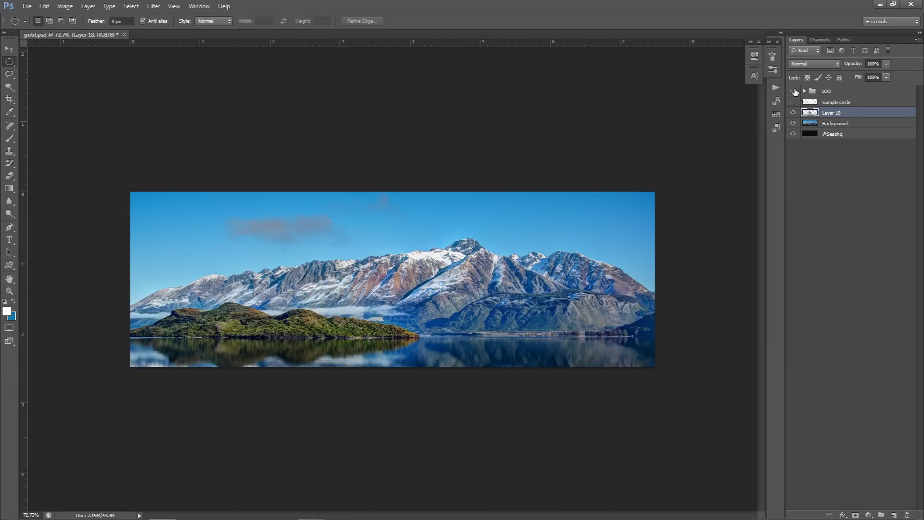
{"action": "left_click", "coordinate": [794, 91]}
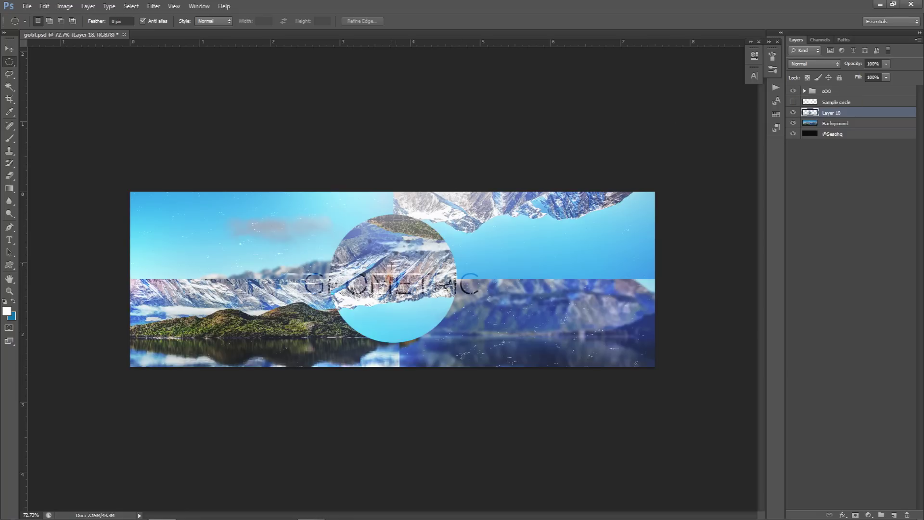
{"action": "left_click", "coordinate": [793, 91]}
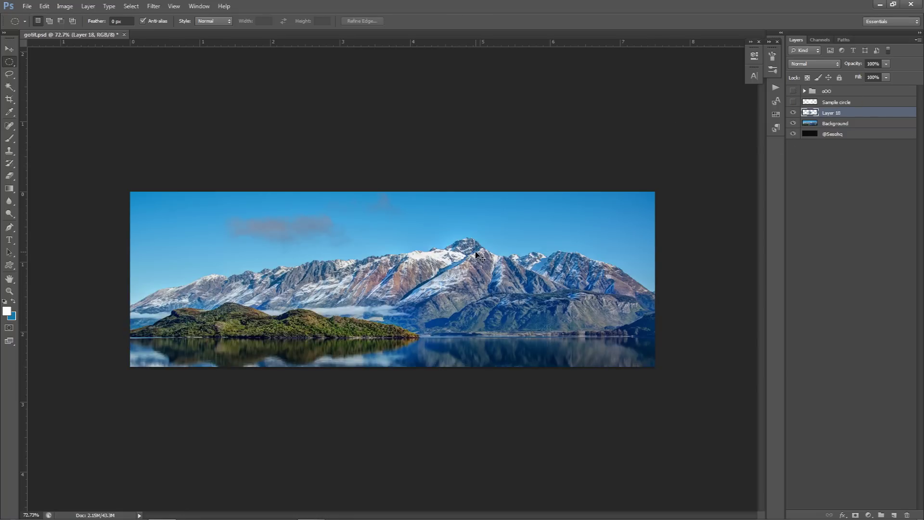
Step: Flip the copied circle both horizontally and vertically with Free Transform and apply it
{"action": "key", "text": "ctrl+t"}
{"action": "right_click", "coordinate": [420, 265]}
{"action": "left_click", "coordinate": [468, 413]}
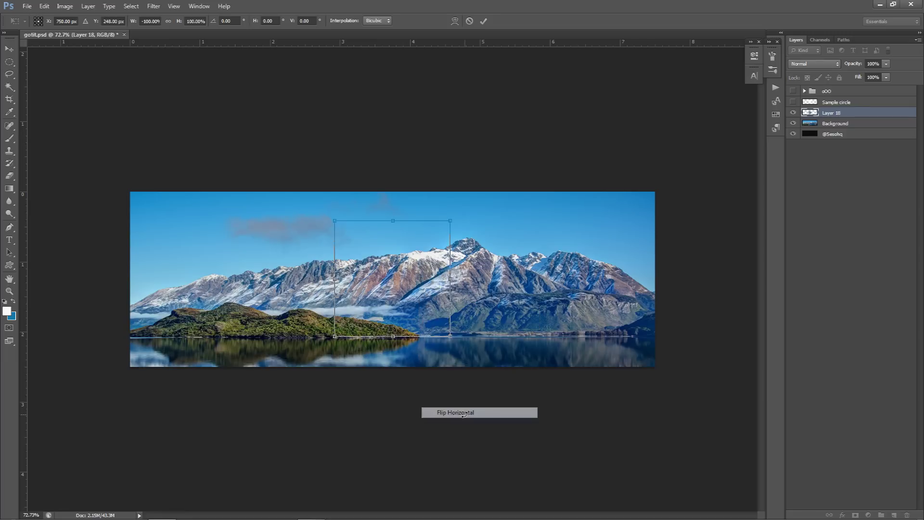
{"action": "right_click", "coordinate": [423, 295]}
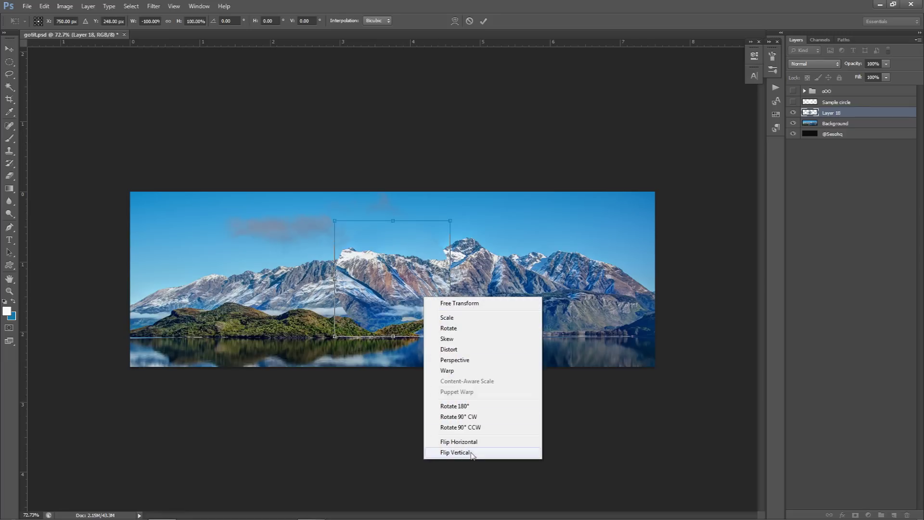
{"action": "left_click", "coordinate": [463, 453]}
{"action": "left_click", "coordinate": [485, 22]}
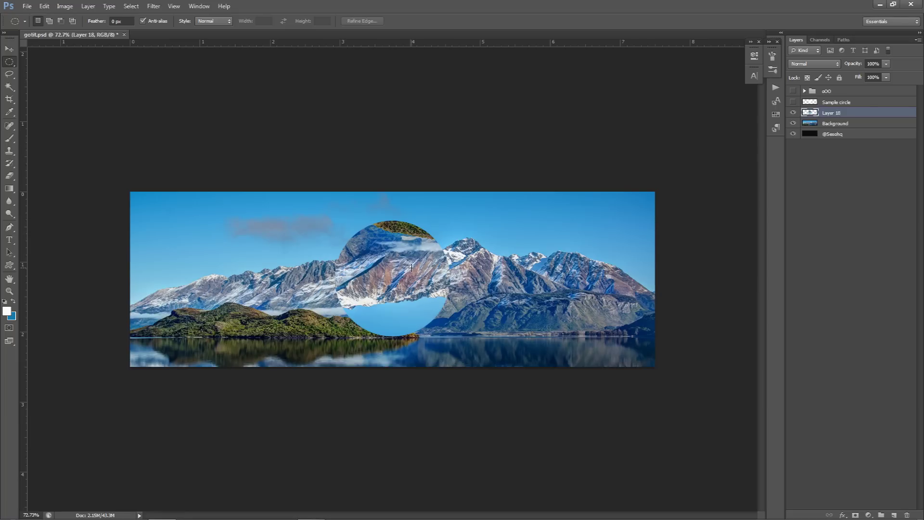
Step: Show the center guides and display the oOO group to examine how the composite divides into quadrants
{"action": "key", "text": "ctrl+semicolon"}
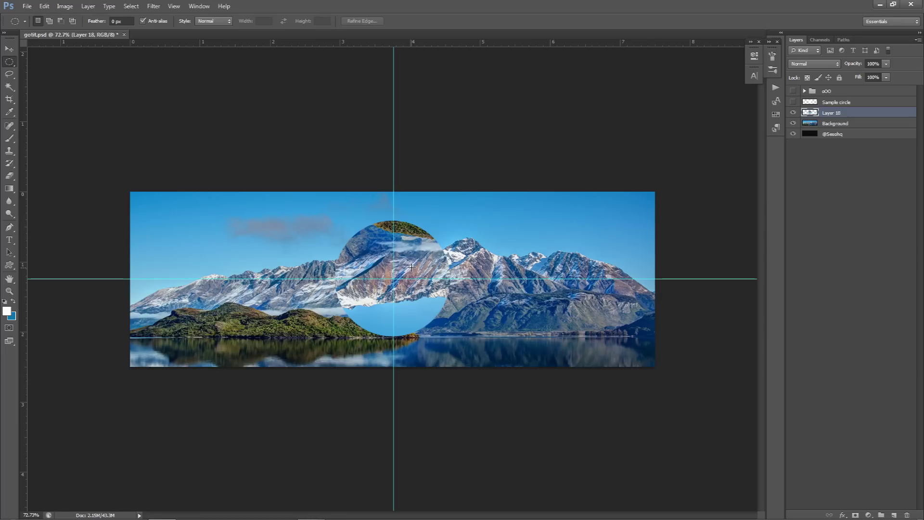
{"action": "left_click", "coordinate": [793, 91]}
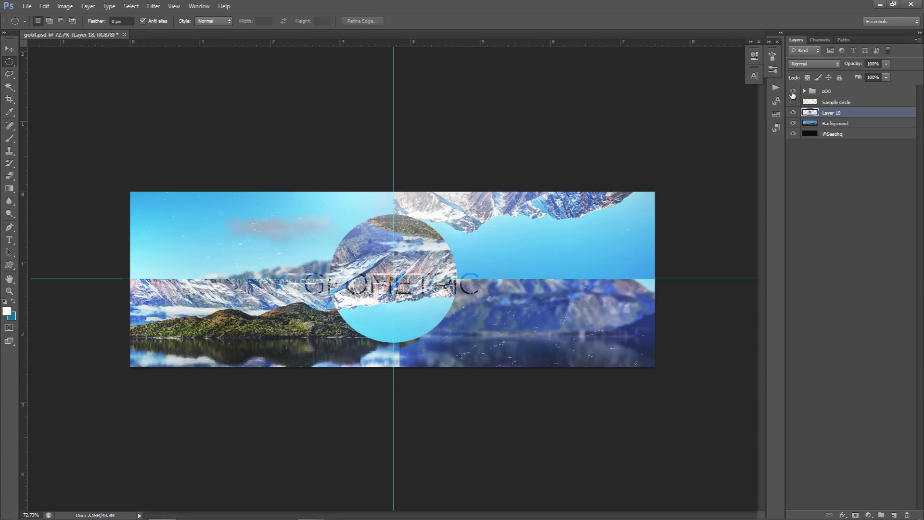
{"action": "left_click_drag", "start_coordinate": [115, 185], "coordinate": [390, 277]}
{"action": "key", "text": "ctrl+d"}
Step: Try a rectangular marquee on the upper-left quadrant, shift it to the upper-right one, deselect and hide the oOO group
{"action": "right_click", "coordinate": [9, 62]}
{"action": "left_click", "coordinate": [66, 61]}
{"action": "left_click_drag", "start_coordinate": [130, 192], "coordinate": [394, 279]}
{"action": "left_click_drag", "start_coordinate": [264, 229], "coordinate": [526, 231]}
{"action": "key", "text": "ctrl+d"}
{"action": "left_click", "coordinate": [793, 90]}
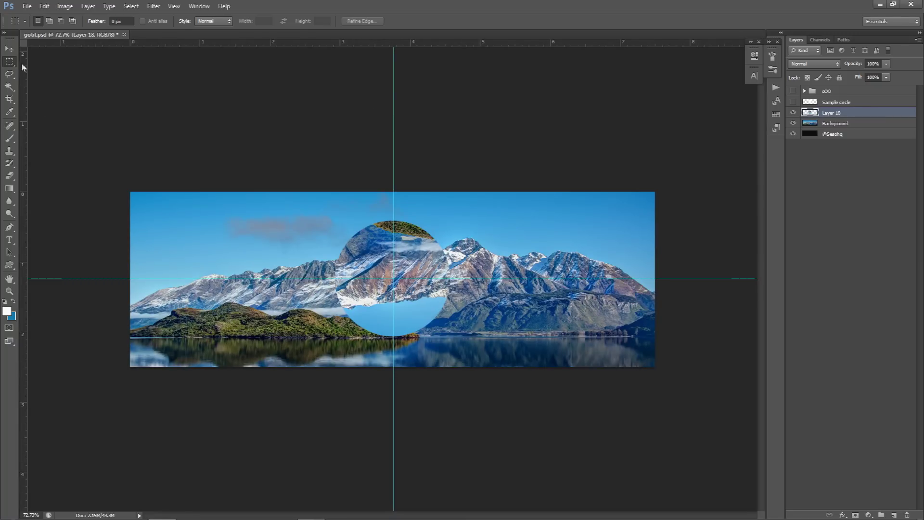
Step: Pull extra guides out of the rulers over the canvas and remove them again
{"action": "left_click_drag", "start_coordinate": [24, 62], "coordinate": [393, 113]}
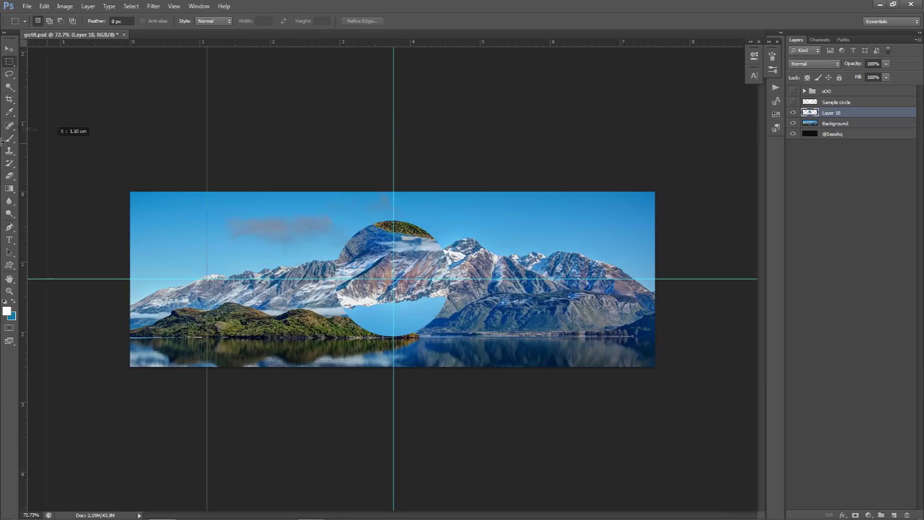
{"action": "left_click_drag", "start_coordinate": [186, 43], "coordinate": [144, 191]}
{"action": "left_click_drag", "start_coordinate": [68, 118], "coordinate": [68, 42]}
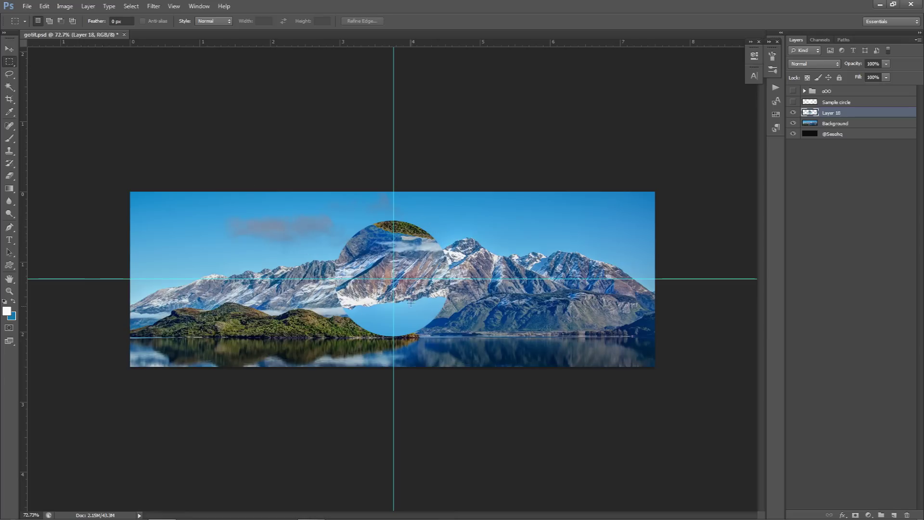
Step: Open the new-document settings and examine the TWITTER preset's width, height and resolution
{"action": "left_click", "coordinate": [27, 6]}
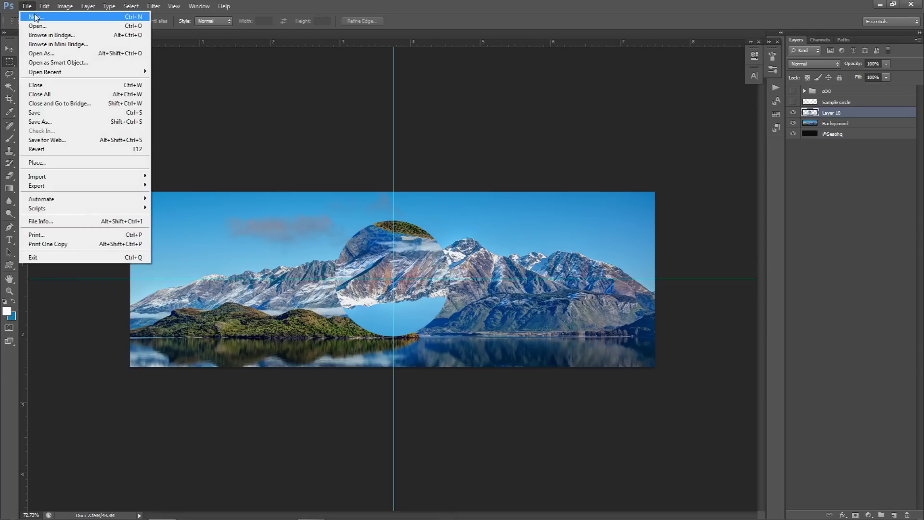
{"action": "left_click", "coordinate": [35, 17]}
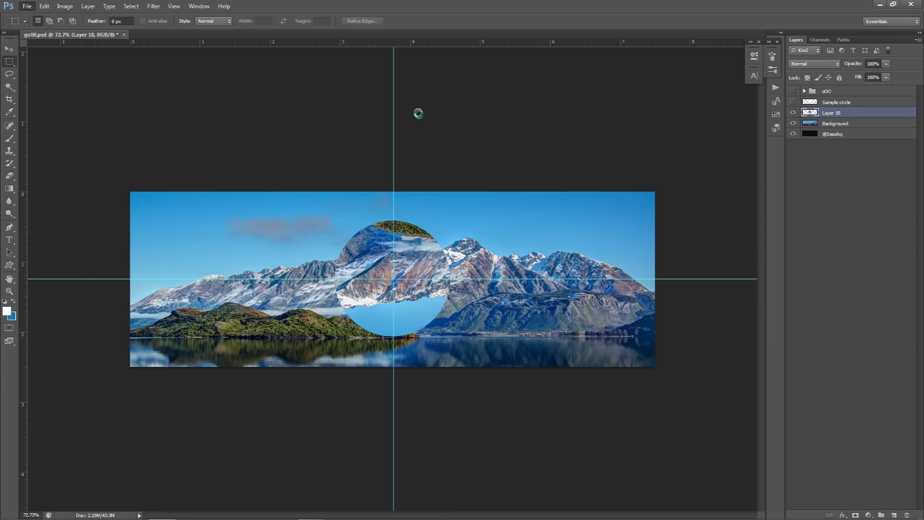
{"action": "key", "text": "Tab"}
{"action": "key", "text": "Tab"}
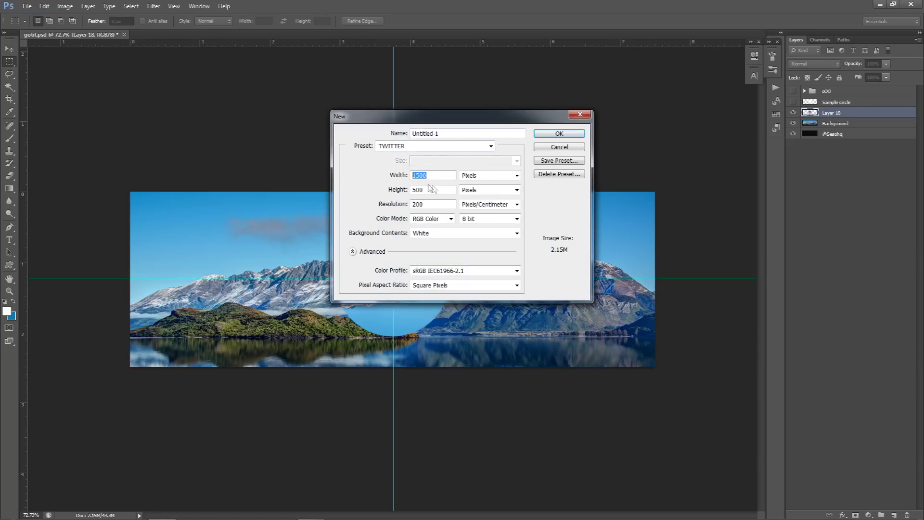
{"action": "key", "text": "Tab"}
{"action": "key", "text": "Tab"}
Step: Switch the new-document preset to YT, review its width, height and resolution, and cancel without creating a document
{"action": "left_click", "coordinate": [482, 146]}
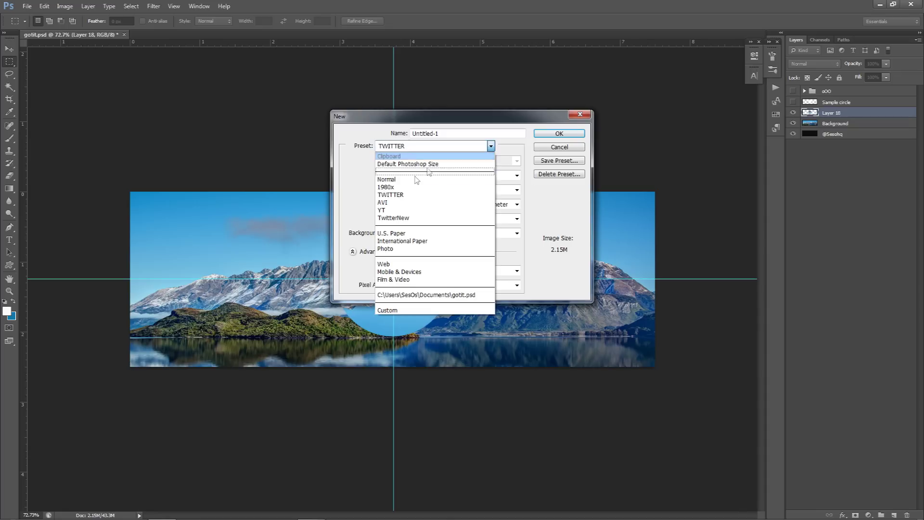
{"action": "left_click", "coordinate": [382, 210]}
{"action": "left_click_drag", "start_coordinate": [422, 116], "coordinate": [360, 142]}
{"action": "double_click", "coordinate": [384, 201]}
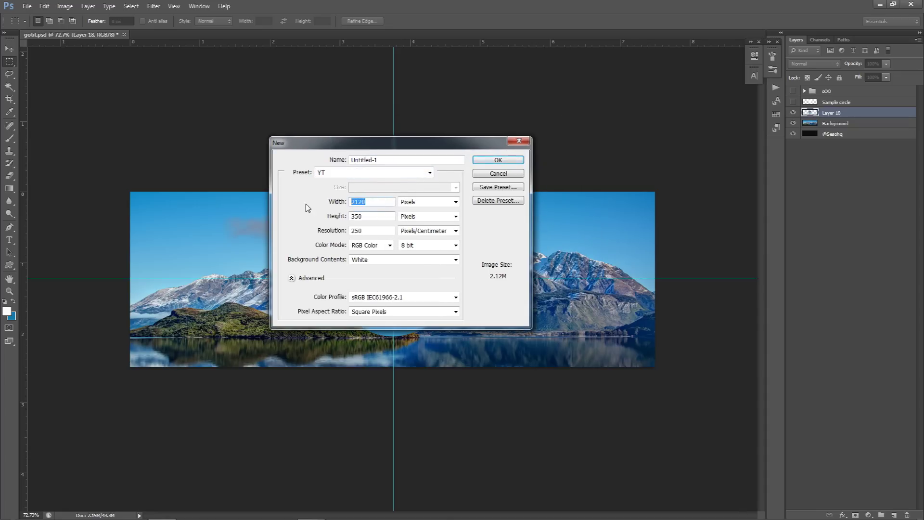
{"action": "double_click", "coordinate": [374, 215]}
{"action": "double_click", "coordinate": [375, 231]}
{"action": "left_click", "coordinate": [507, 173]}
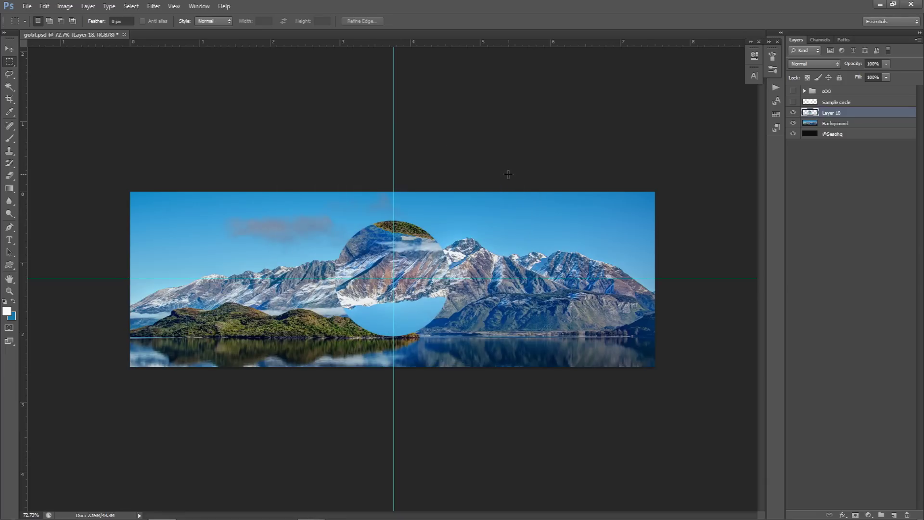
Step: Select the upper-right quadrant of the Background layer with a rectangular marquee and copy it to a new layer
{"action": "left_click", "coordinate": [838, 125]}
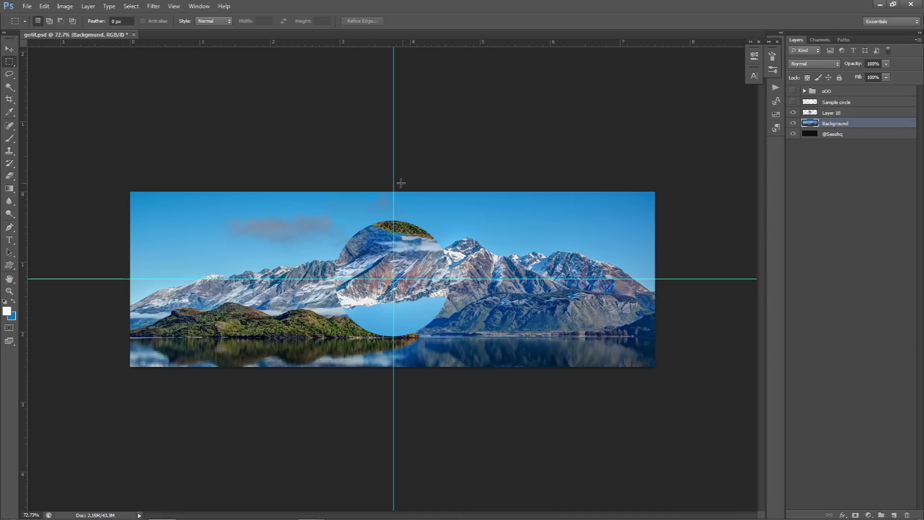
{"action": "left_click_drag", "start_coordinate": [394, 191], "coordinate": [708, 298]}
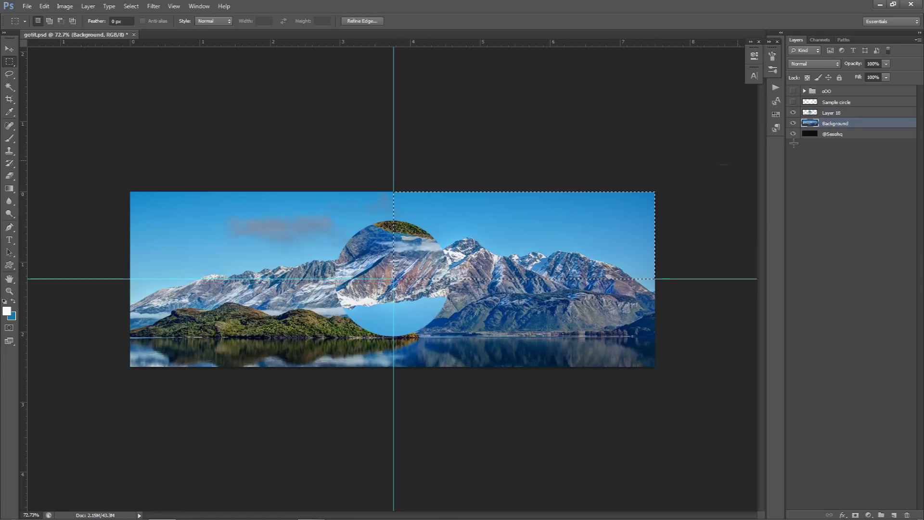
{"action": "right_click", "coordinate": [510, 251]}
{"action": "left_click", "coordinate": [573, 329]}
{"action": "key", "text": "v"}
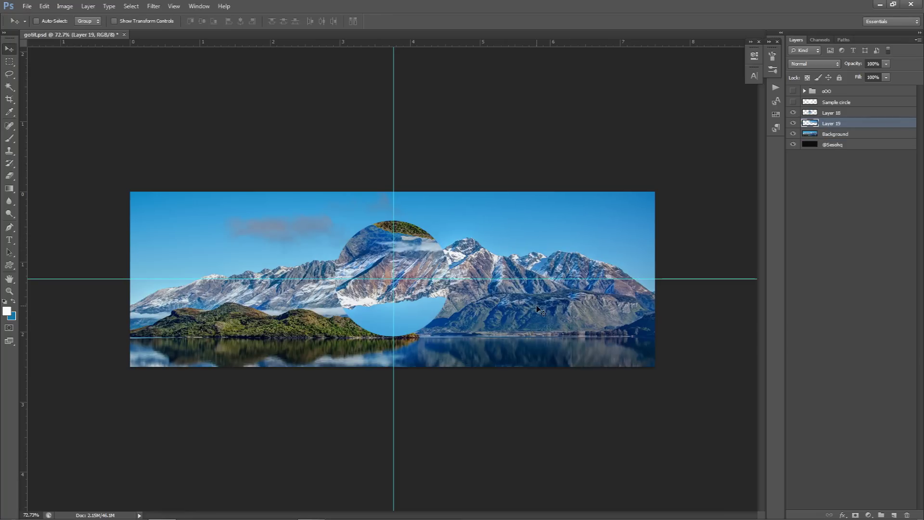
Step: Flip the copied upper-right quadrant vertically with Free Transform, apply it and hide the guides
{"action": "key", "text": "ctrl+t"}
{"action": "right_click", "coordinate": [579, 244]}
{"action": "left_click", "coordinate": [621, 397]}
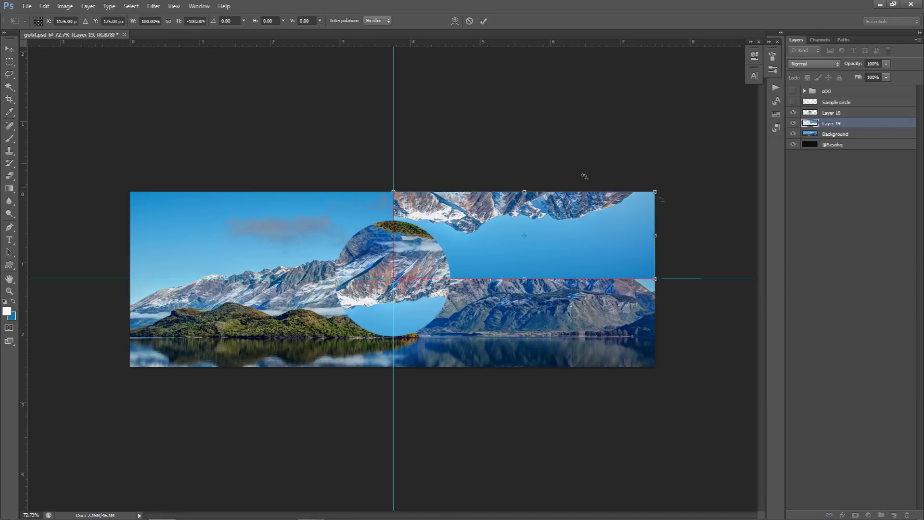
{"action": "key", "text": "Return"}
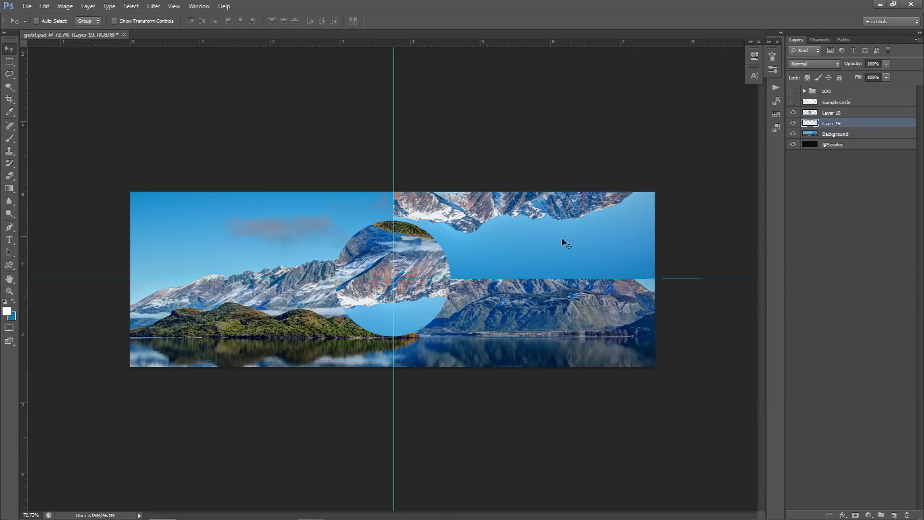
{"action": "key", "text": "ctrl+t"}
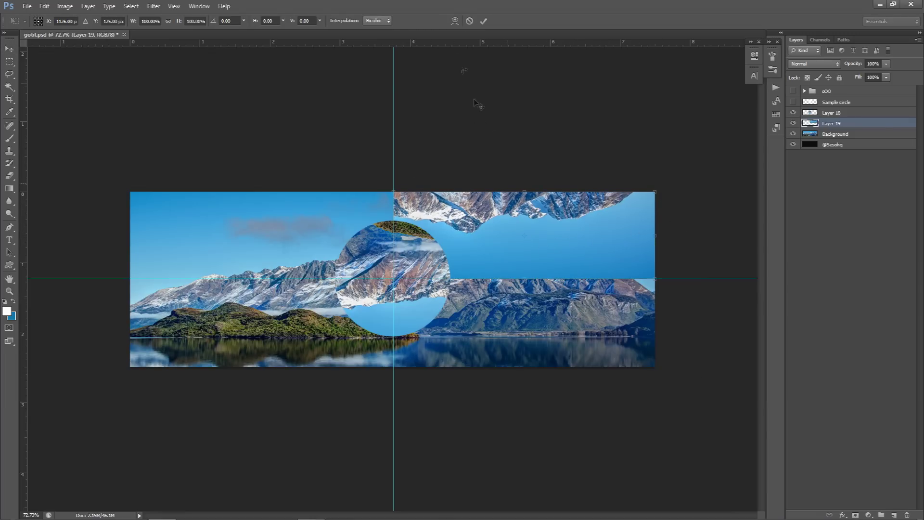
{"action": "left_click", "coordinate": [484, 21]}
{"action": "key", "text": "ctrl+semicolon"}
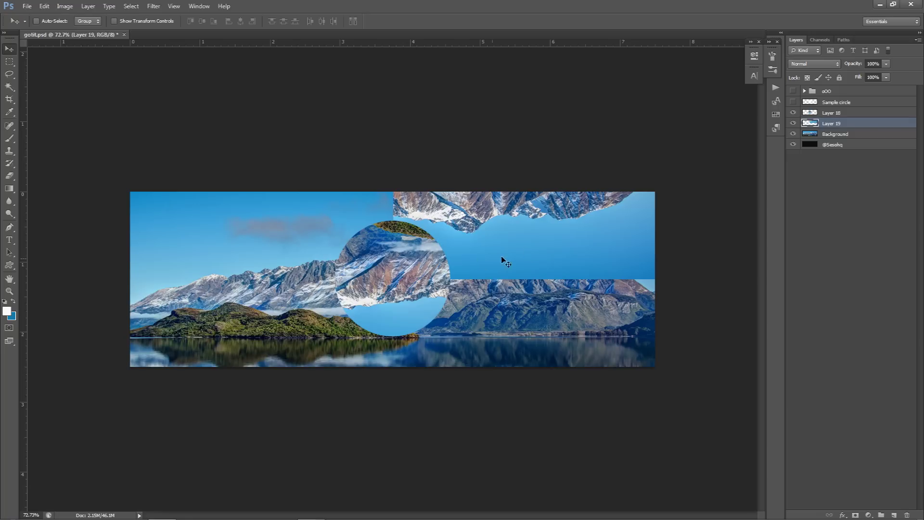
Step: Rename the flipped upper-right quadrant layer as Top Right
{"action": "double_click", "coordinate": [832, 124]}
{"action": "type", "text": "Top Right"}
{"action": "key", "text": "Return"}
Step: Show the guides, marquee the Background layer's lower-left quadrant and copy it to a new layer
{"action": "left_click", "coordinate": [861, 134]}
{"action": "key", "text": "ctrl+semicolon"}
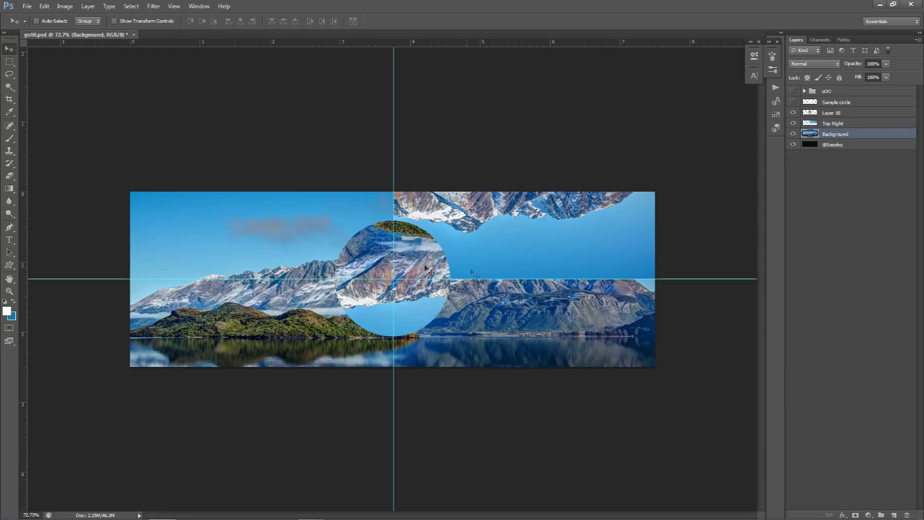
{"action": "key", "text": "m"}
{"action": "left_click_drag", "start_coordinate": [130, 279], "coordinate": [394, 367]}
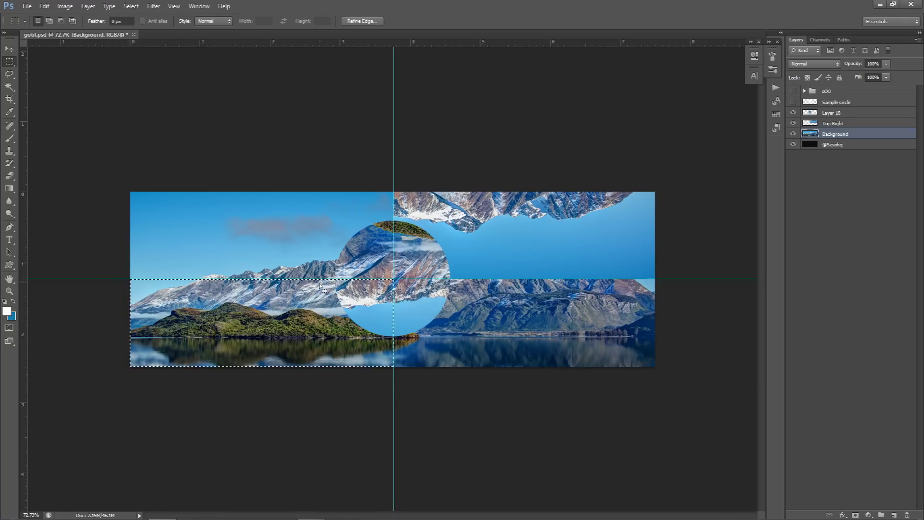
{"action": "right_click", "coordinate": [339, 291]}
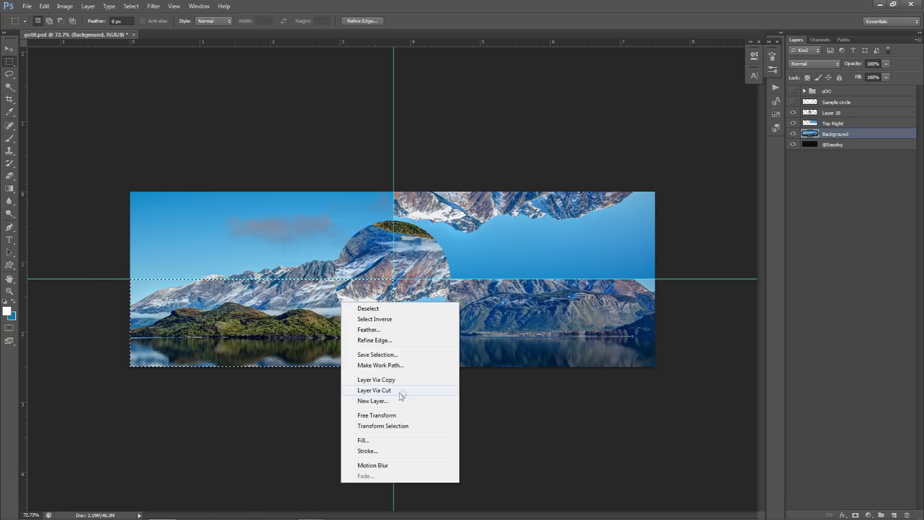
{"action": "left_click", "coordinate": [378, 378]}
Step: Flip the copied lower-left quadrant horizontally with Free Transform, apply it and hide the guides
{"action": "key", "text": "ctrl+t"}
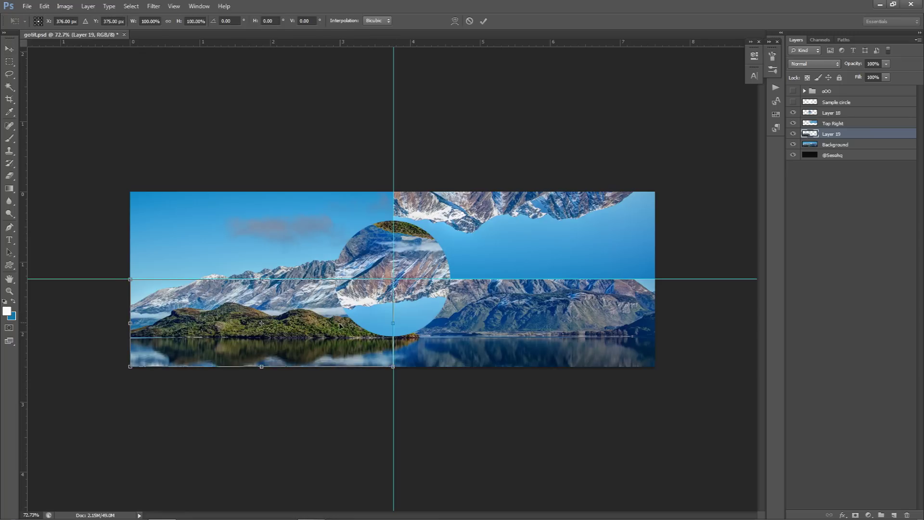
{"action": "right_click", "coordinate": [346, 335]}
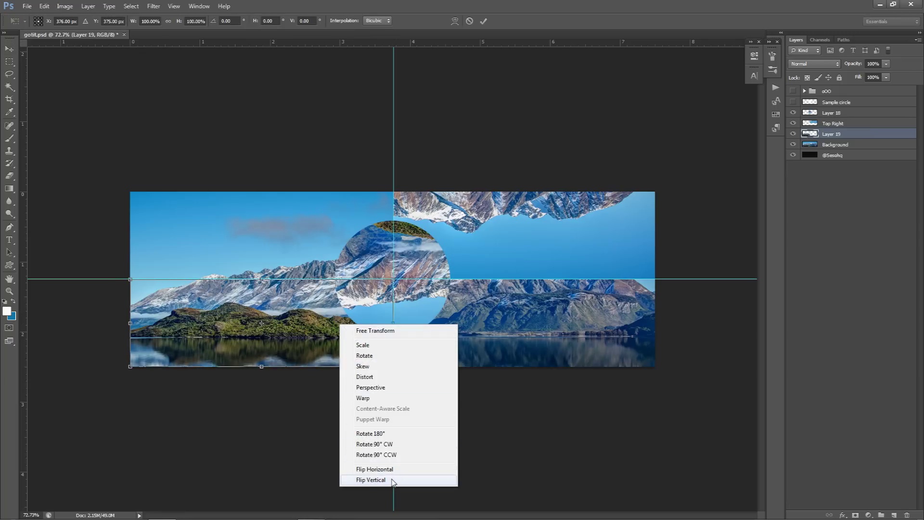
{"action": "left_click", "coordinate": [375, 469]}
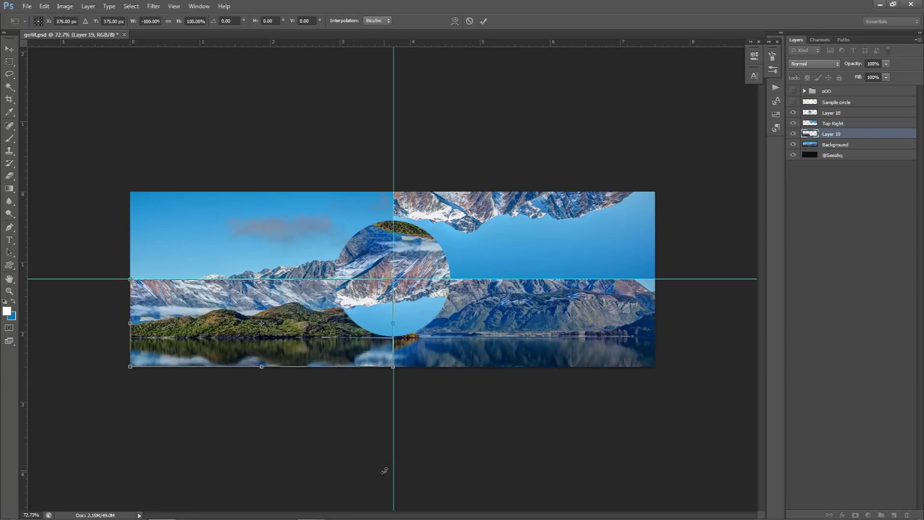
{"action": "left_click", "coordinate": [484, 21]}
{"action": "key", "text": "ctrl+semicolon"}
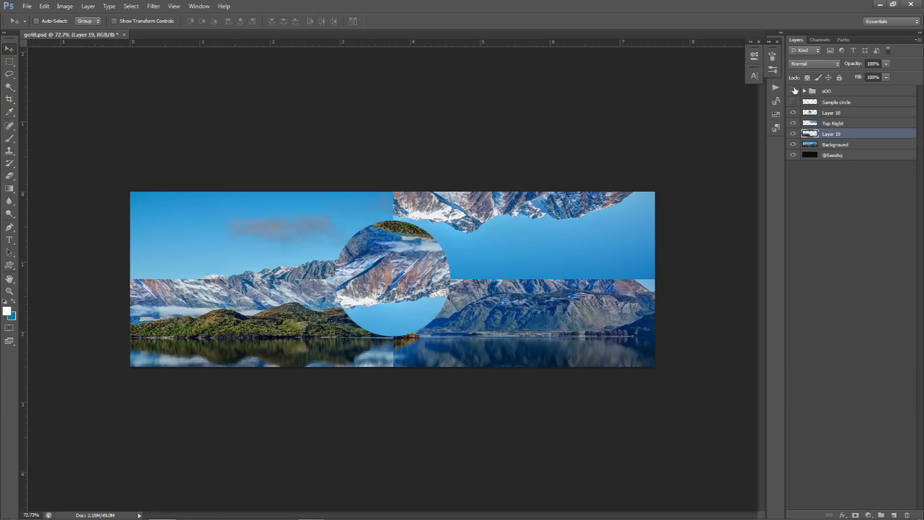
Step: Rename the lower-left quadrant layer as Bottom Left and the flipped circle layer as Middle Circle
{"action": "double_click", "coordinate": [830, 135]}
{"action": "type", "text": "Bottom Left"}
{"action": "key", "text": "Return"}
{"action": "double_click", "coordinate": [831, 113]}
{"action": "type", "text": "M"}
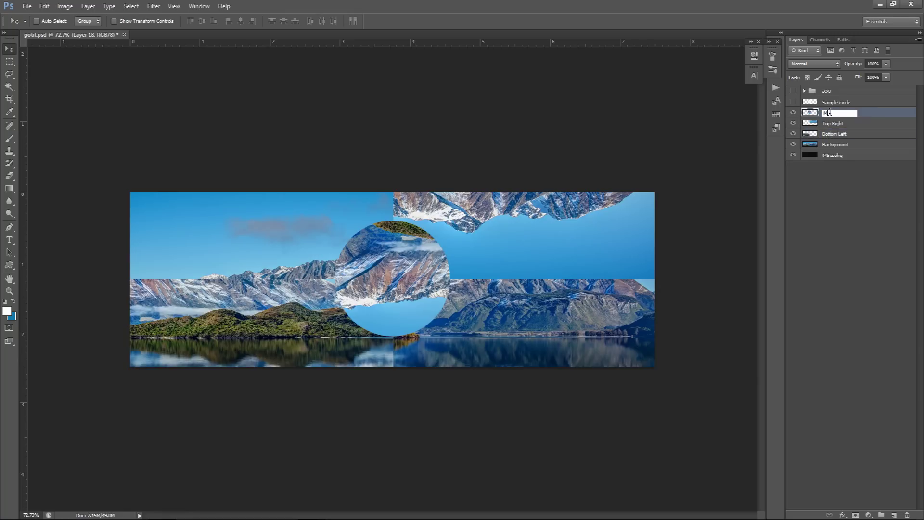
{"action": "type", "text": "iddle Circle"}
{"action": "key", "text": "Return"}
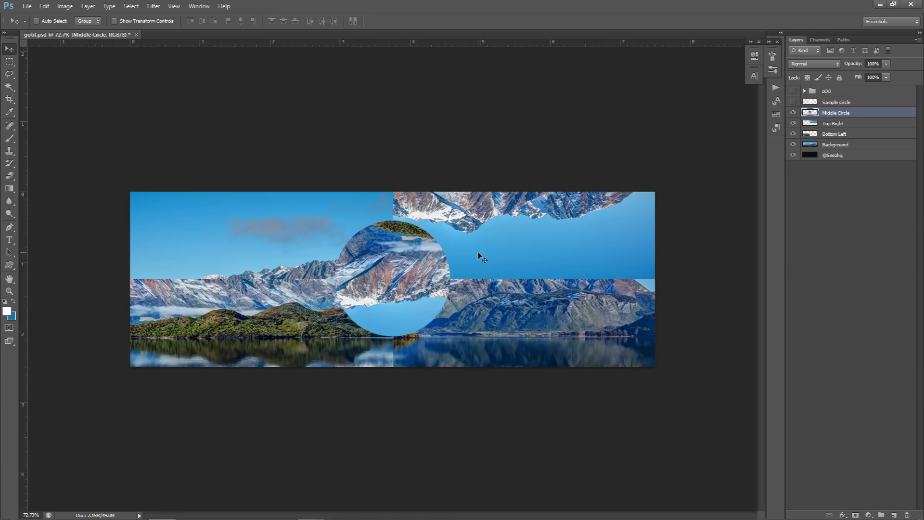
Step: Duplicate the Background layer and rename the copy as Blur Layer
{"action": "left_click", "coordinate": [841, 144]}
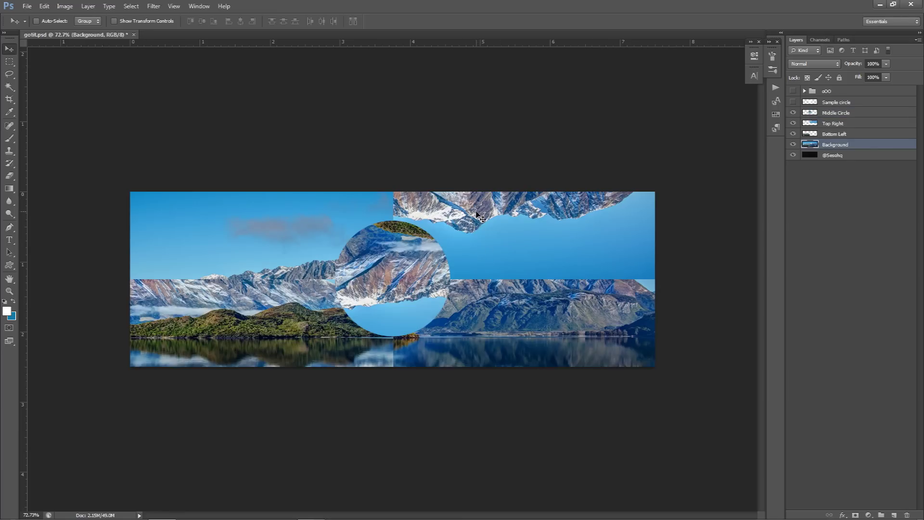
{"action": "key", "text": "ctrl+j"}
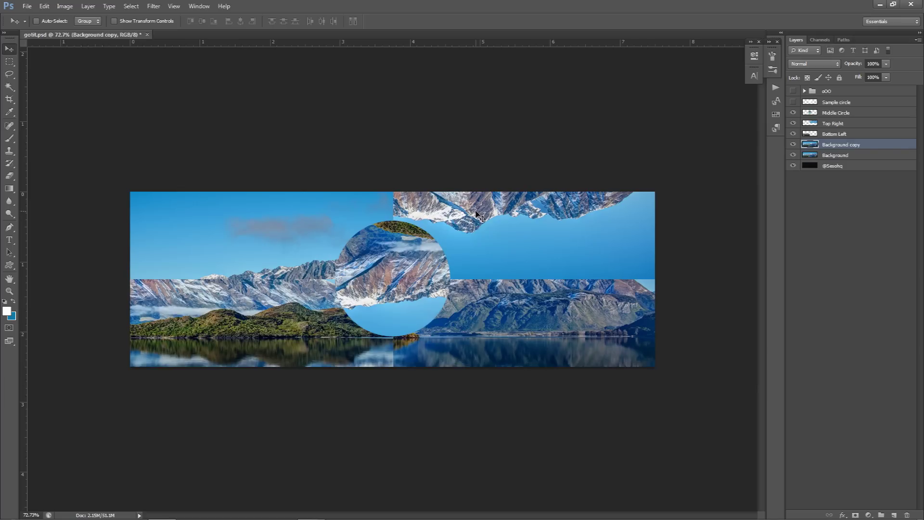
{"action": "right_click", "coordinate": [862, 155]}
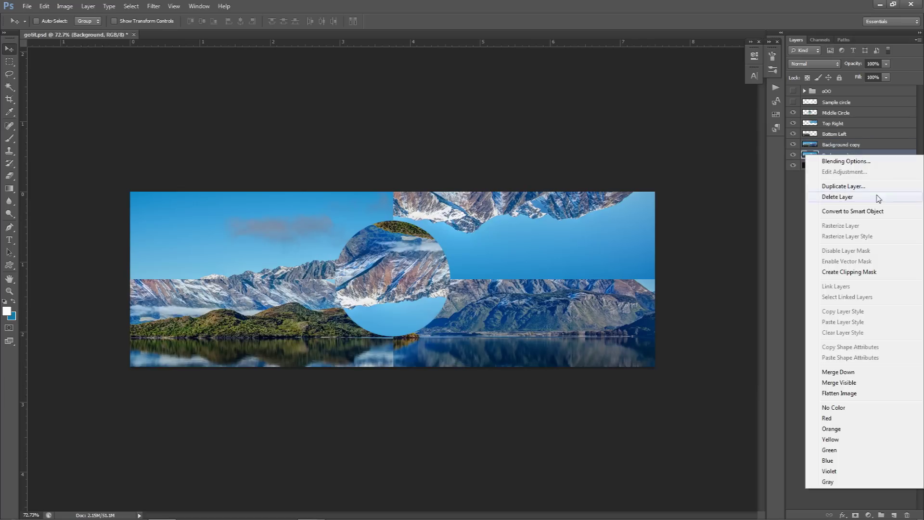
{"action": "left_click", "coordinate": [853, 148]}
{"action": "left_click", "coordinate": [852, 147]}
{"action": "double_click", "coordinate": [850, 145]}
{"action": "type", "text": "Blur Layer"}
{"action": "key", "text": "Return"}
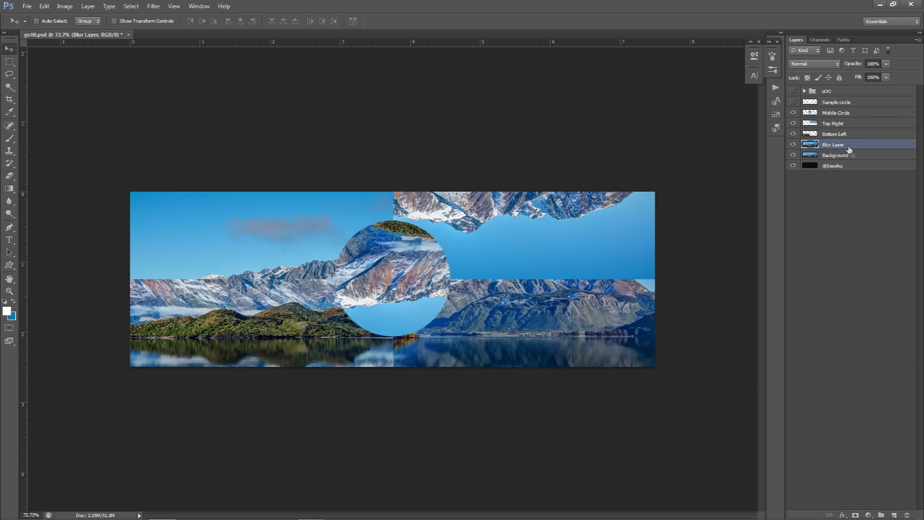
Step: Apply a Gaussian Blur with a radius of 3 pixels to the Blur Layer
{"action": "left_click", "coordinate": [163, 6]}
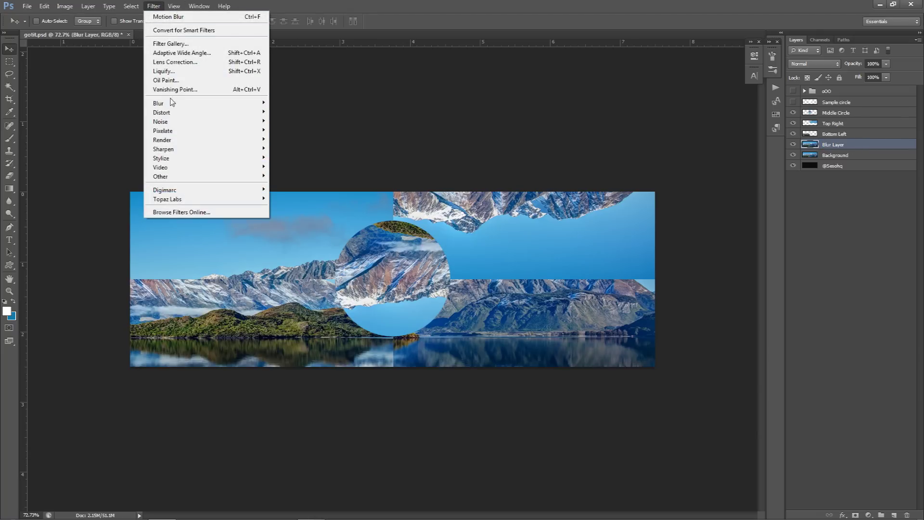
{"action": "mouse_move", "coordinate": [171, 105]}
{"action": "left_click", "coordinate": [296, 171]}
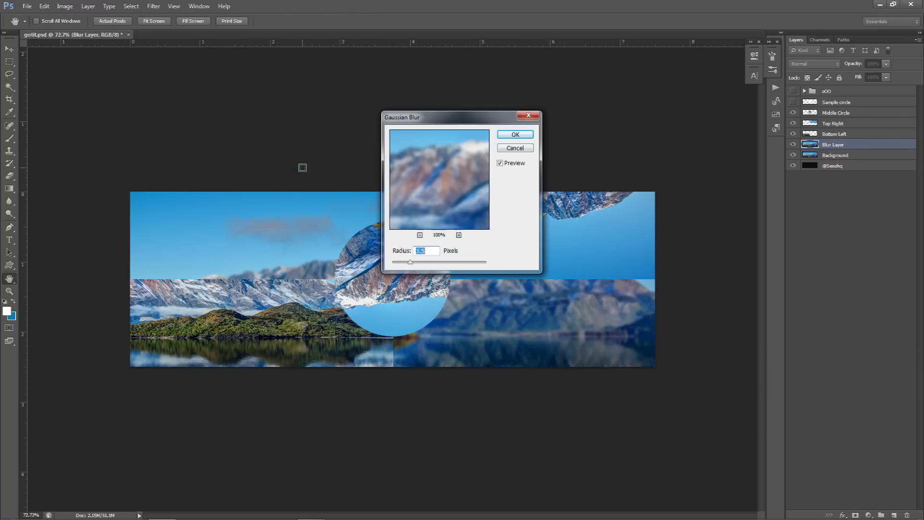
{"action": "type", "text": "3"}
{"action": "left_click_drag", "start_coordinate": [448, 116], "coordinate": [516, 163]}
{"action": "left_click", "coordinate": [592, 177]}
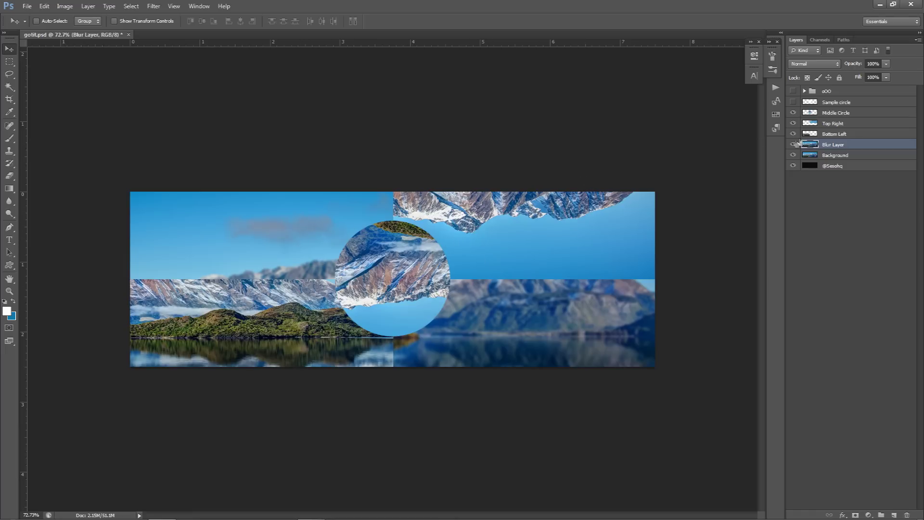
Step: Add a layer mask to the Blur Layer and erase on it over the mountains to reveal the sharp photo
{"action": "key", "text": "e"}
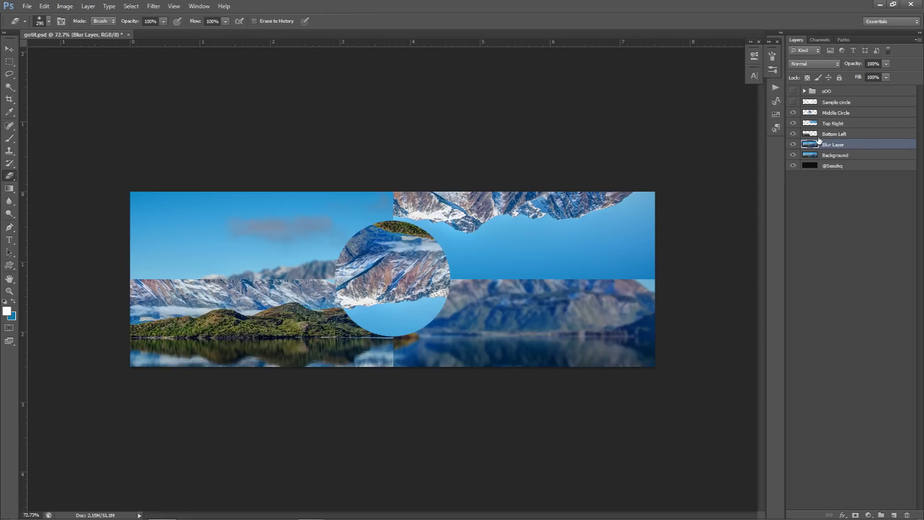
{"action": "left_click", "coordinate": [856, 515]}
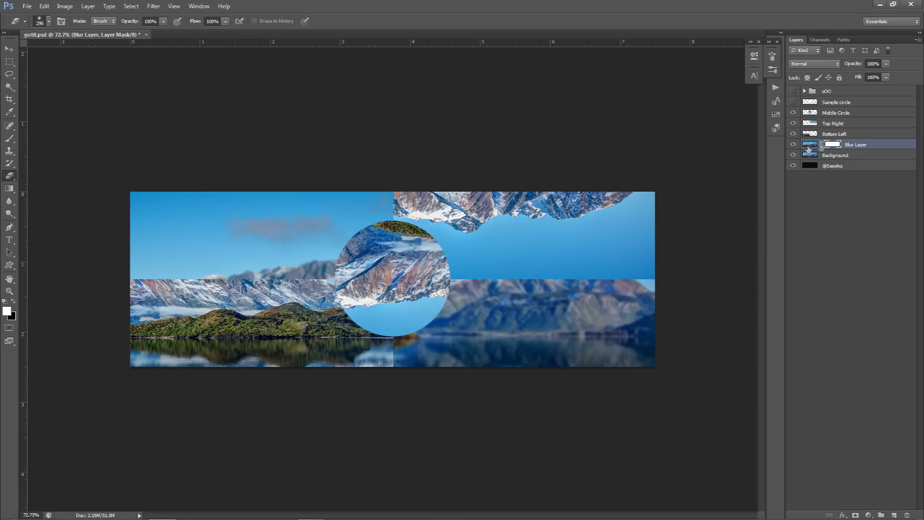
{"action": "mouse_move", "coordinate": [495, 265]}
{"action": "left_mouse_down"}
{"action": "mouse_move", "coordinate": [579, 275]}
{"action": "mouse_move", "coordinate": [572, 241]}
{"action": "mouse_move", "coordinate": [578, 282]}
{"action": "mouse_move", "coordinate": [593, 300]}
{"action": "left_mouse_up"}
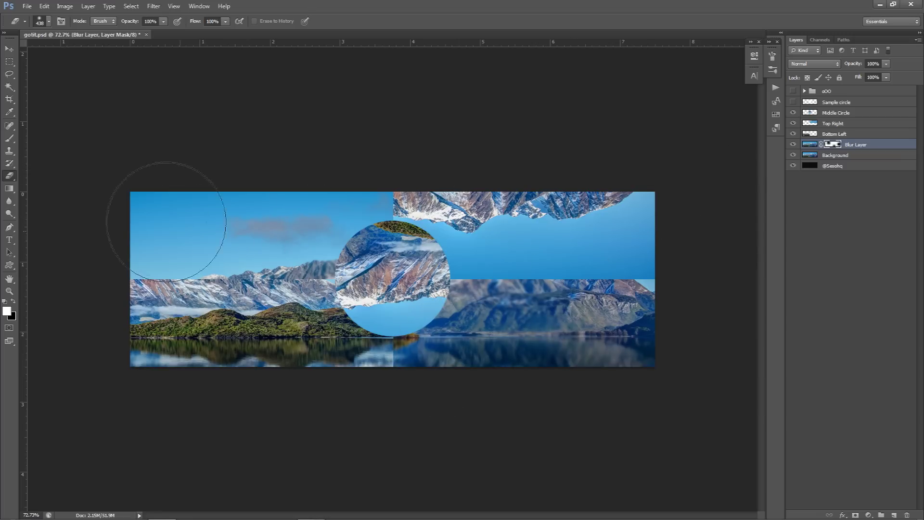
Step: Paint the erased areas of the Blur Layer's mask back to white with a round brush at size 682
{"action": "key", "text": "b"}
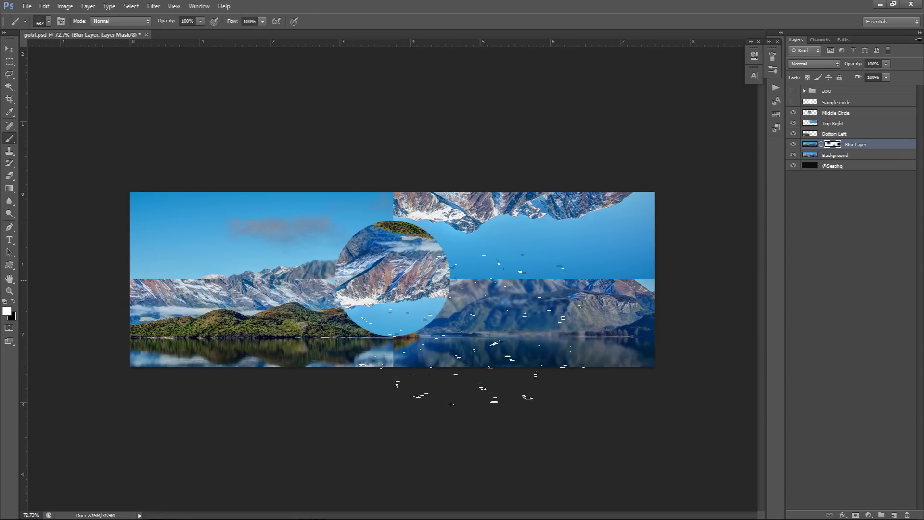
{"action": "right_click", "coordinate": [445, 279]}
{"action": "left_click", "coordinate": [458, 347]}
{"action": "left_click", "coordinate": [393, 324]}
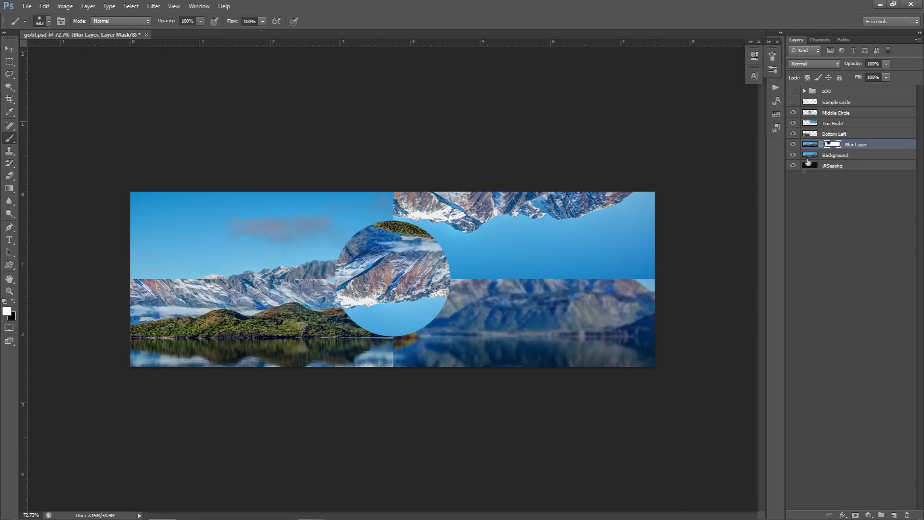
{"action": "mouse_move", "coordinate": [258, 279]}
{"action": "left_mouse_down"}
{"action": "mouse_move", "coordinate": [279, 254]}
{"action": "mouse_move", "coordinate": [265, 262]}
{"action": "mouse_move", "coordinate": [291, 264]}
{"action": "left_mouse_up"}
{"action": "key", "text": "v"}
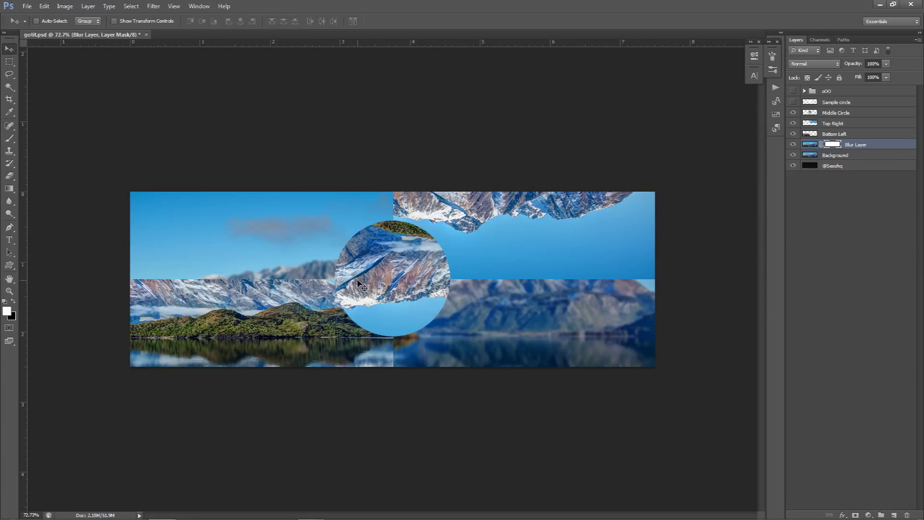
Step: Add a Brightness/Contrast adjustment layer above the Sample circle layer with brightness 25 and contrast 25, and compare the result on and off
{"action": "left_click", "coordinate": [845, 102]}
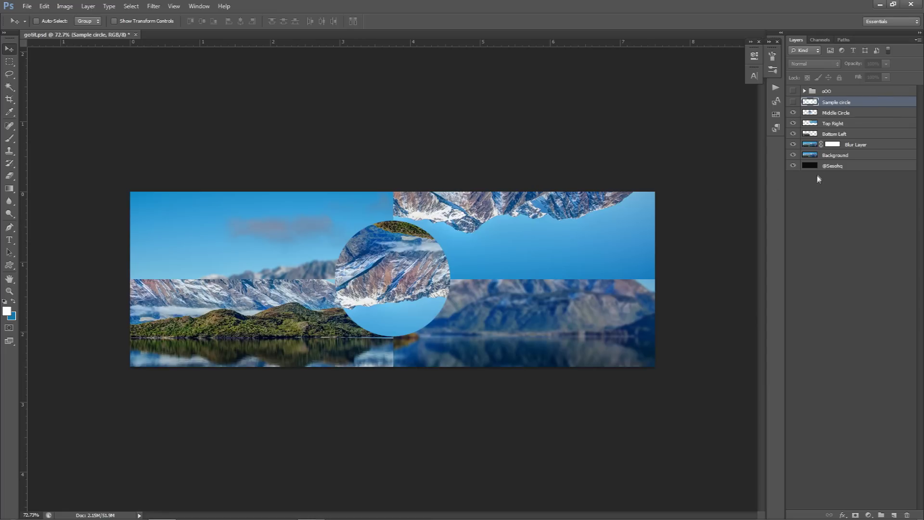
{"action": "left_click", "coordinate": [868, 515]}
{"action": "left_click", "coordinate": [862, 338]}
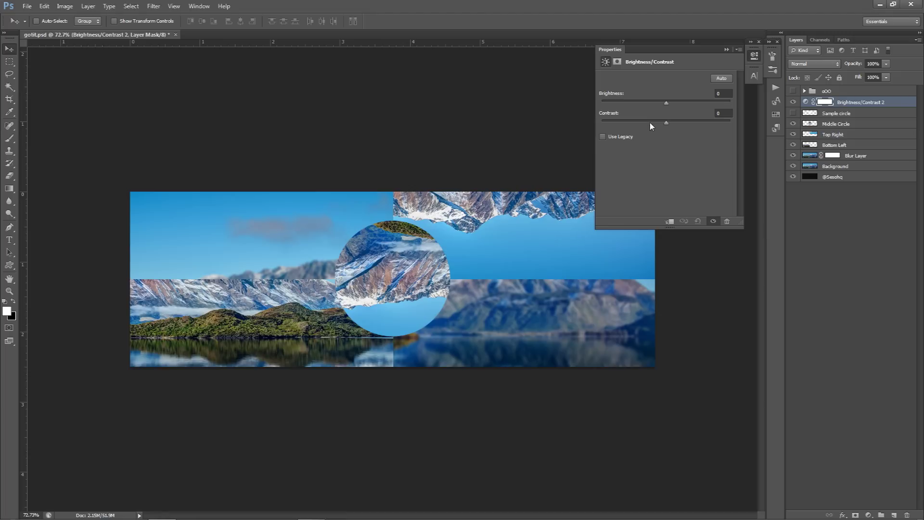
{"action": "left_click", "coordinate": [722, 92]}
{"action": "type", "text": "25"}
{"action": "key", "text": "Tab"}
{"action": "type", "text": "25"}
{"action": "left_click", "coordinate": [793, 102]}
{"action": "left_click", "coordinate": [793, 102]}
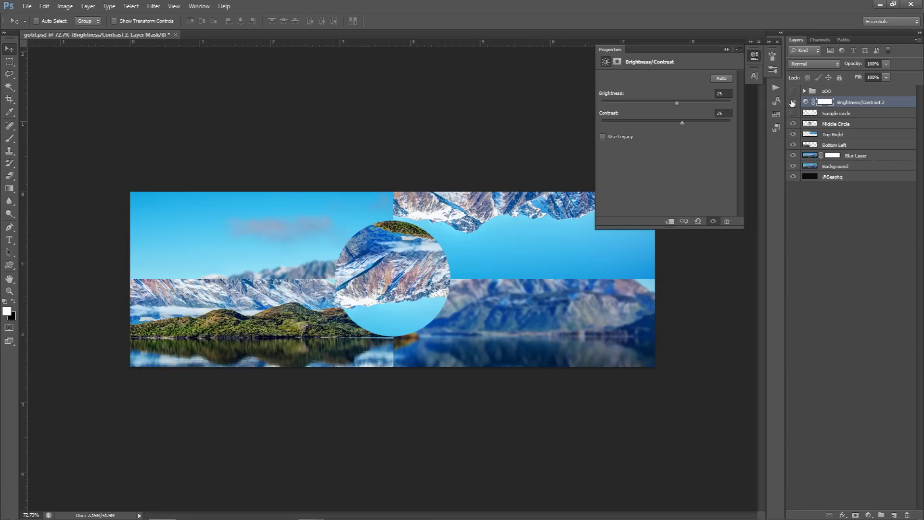
{"action": "left_click", "coordinate": [792, 103]}
Step: Add a Curves adjustment layer and shape a subtle contrast curve by adjusting the highlights and shadows
{"action": "left_click", "coordinate": [869, 515]}
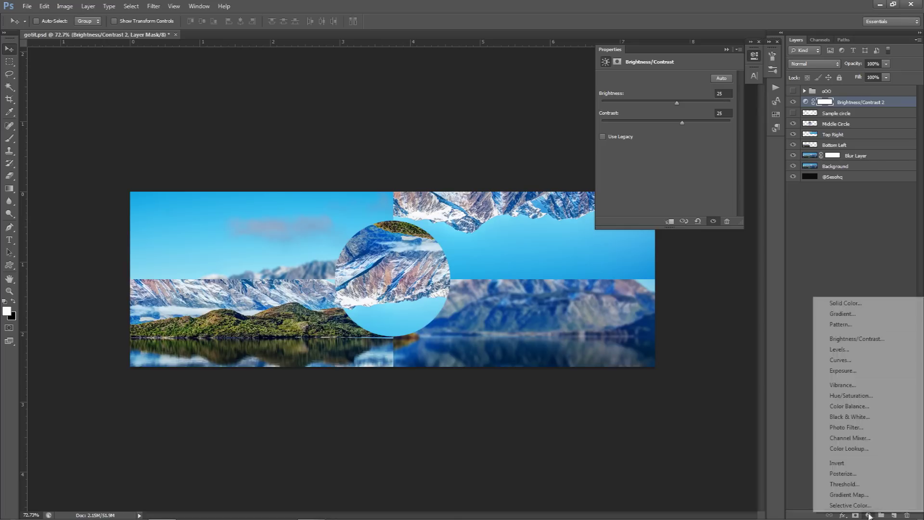
{"action": "left_click", "coordinate": [838, 369]}
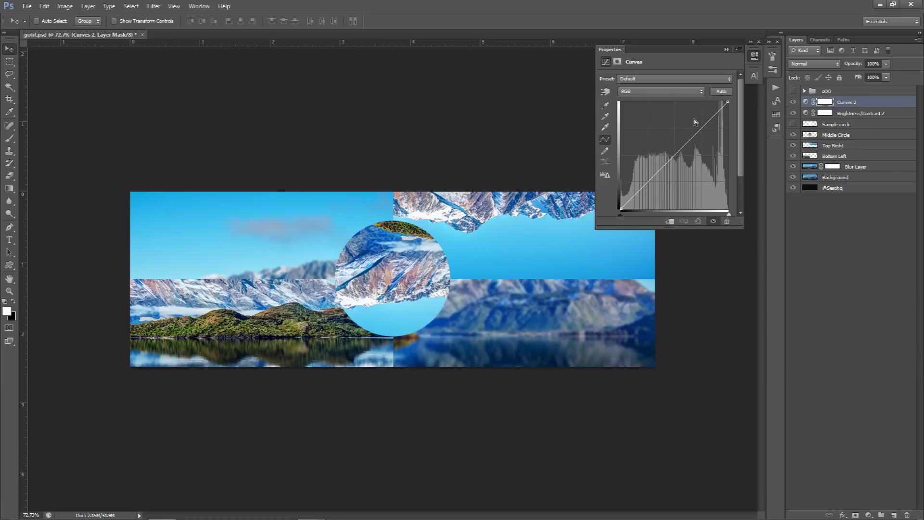
{"action": "left_click_drag", "start_coordinate": [706, 123], "coordinate": [705, 121]}
{"action": "left_click_drag", "start_coordinate": [647, 182], "coordinate": [645, 187]}
Step: Add a Vibrance adjustment layer with vibrance -45 and saturation 25, and compare the image with and without it
{"action": "left_click", "coordinate": [869, 514]}
{"action": "left_click", "coordinate": [842, 382]}
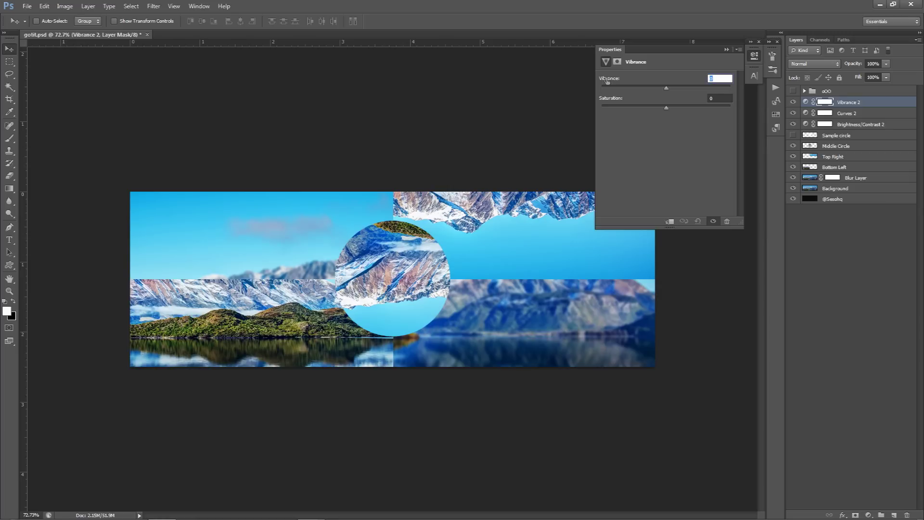
{"action": "type", "text": "-45"}
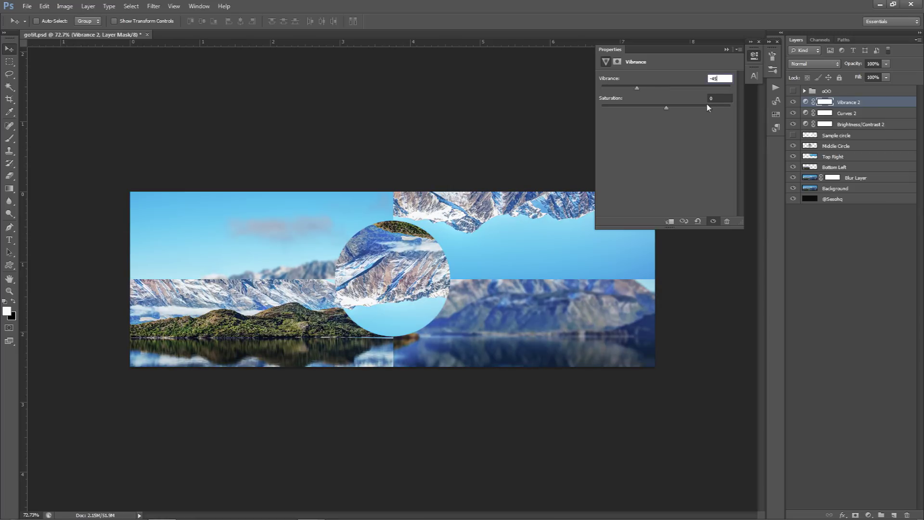
{"action": "key", "text": "Tab"}
{"action": "type", "text": "25"}
{"action": "key", "text": "Return"}
{"action": "left_click", "coordinate": [793, 102]}
{"action": "left_click", "coordinate": [793, 103]}
{"action": "left_click", "coordinate": [793, 102]}
{"action": "left_click", "coordinate": [793, 102]}
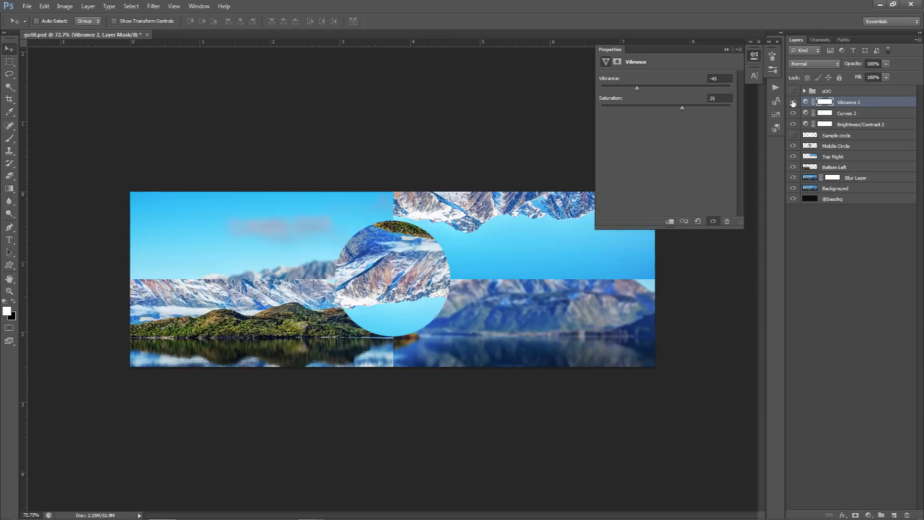
{"action": "left_click", "coordinate": [755, 56]}
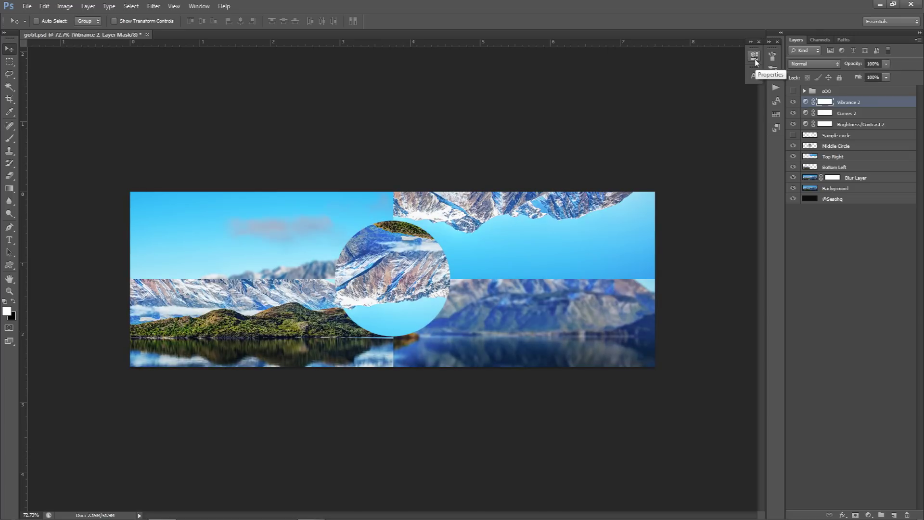
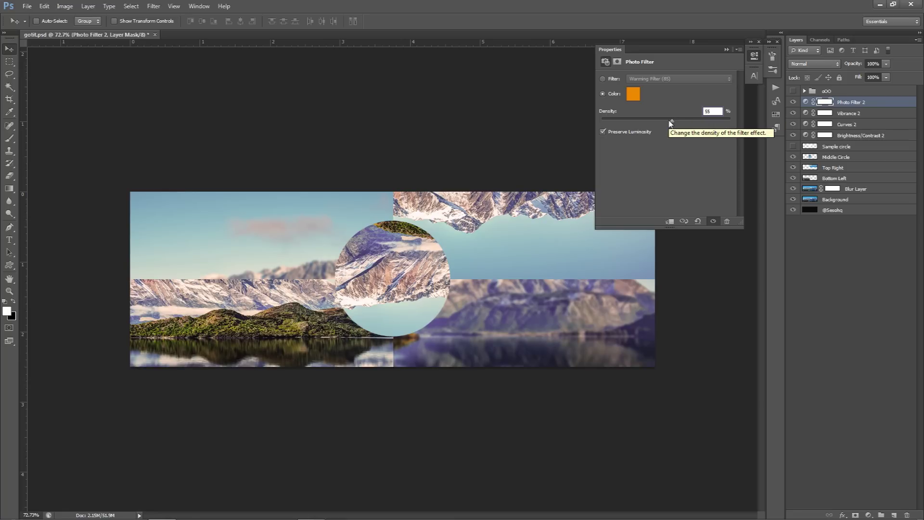
Step: Undo the Photo Filter's switch to a custom colour, set the layer's opacity to 15%, and compare its effect on and off
{"action": "key", "text": "ctrl+z"}
{"action": "left_click", "coordinate": [879, 64]}
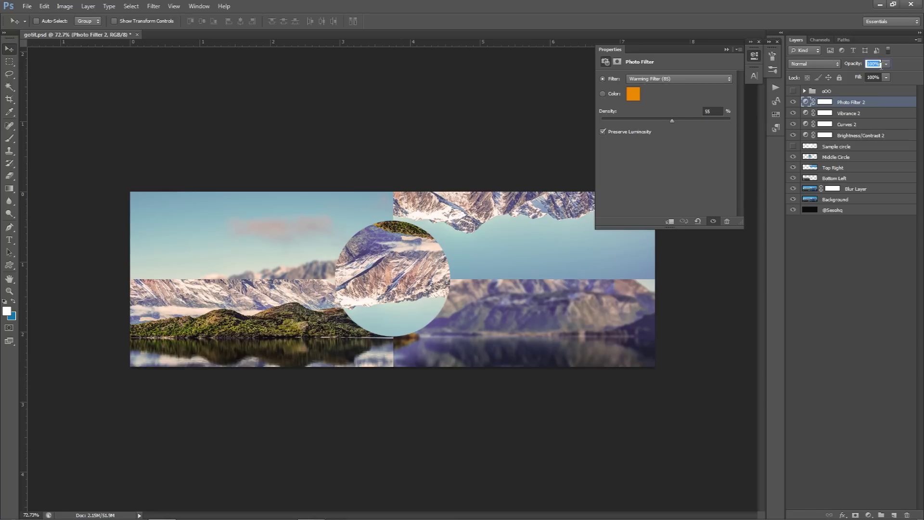
{"action": "type", "text": "15"}
{"action": "left_click", "coordinate": [793, 102]}
{"action": "left_click", "coordinate": [793, 102]}
{"action": "left_click", "coordinate": [793, 102]}
{"action": "left_click", "coordinate": [793, 102]}
{"action": "left_click", "coordinate": [793, 102]}
{"action": "left_click", "coordinate": [793, 102]}
Step: Add an Exposure adjustment layer above the Photo Filter and set its offset to .02
{"action": "left_click", "coordinate": [867, 515]}
{"action": "left_click", "coordinate": [847, 373]}
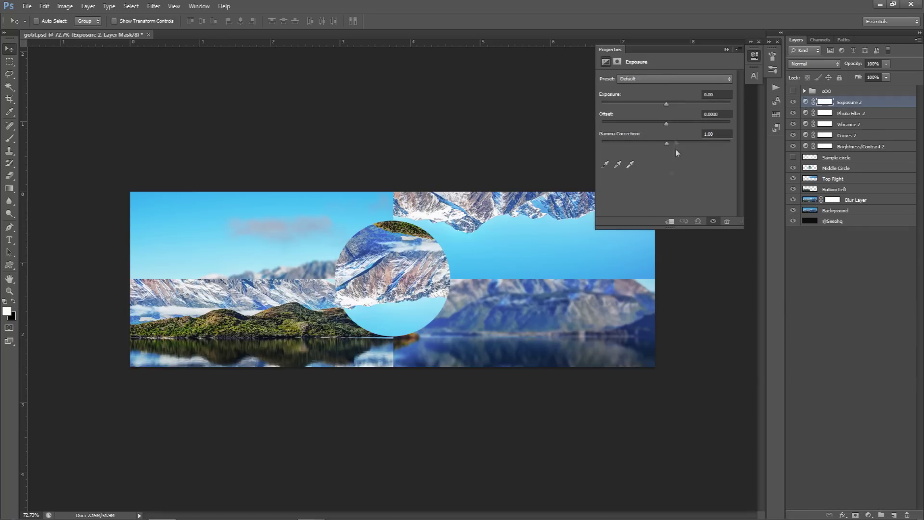
{"action": "left_click", "coordinate": [711, 113]}
{"action": "key", "text": "BackSpace"}
{"action": "type", "text": ".02"}
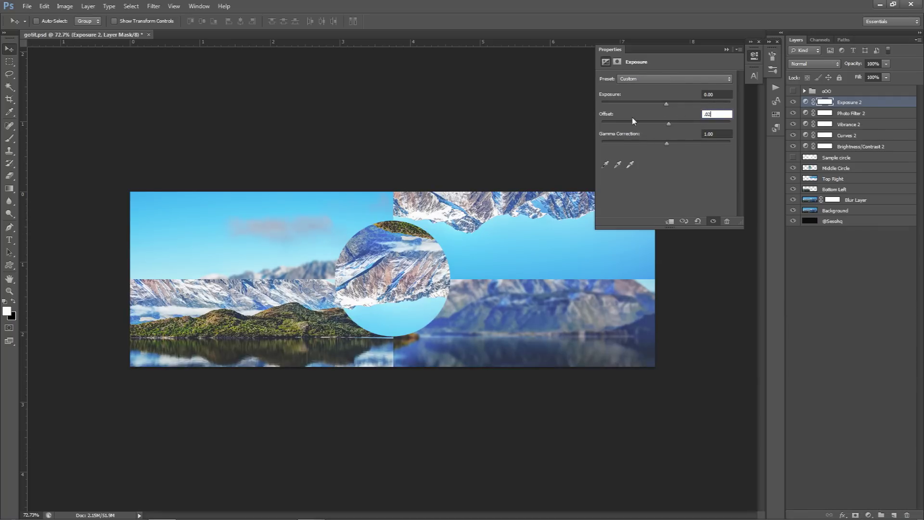
{"action": "key", "text": "Return"}
Step: Set the Exposure layer's gamma correction to .80 and compare the image with and without the adjustment
{"action": "left_click", "coordinate": [712, 114]}
{"action": "key", "text": "Tab"}
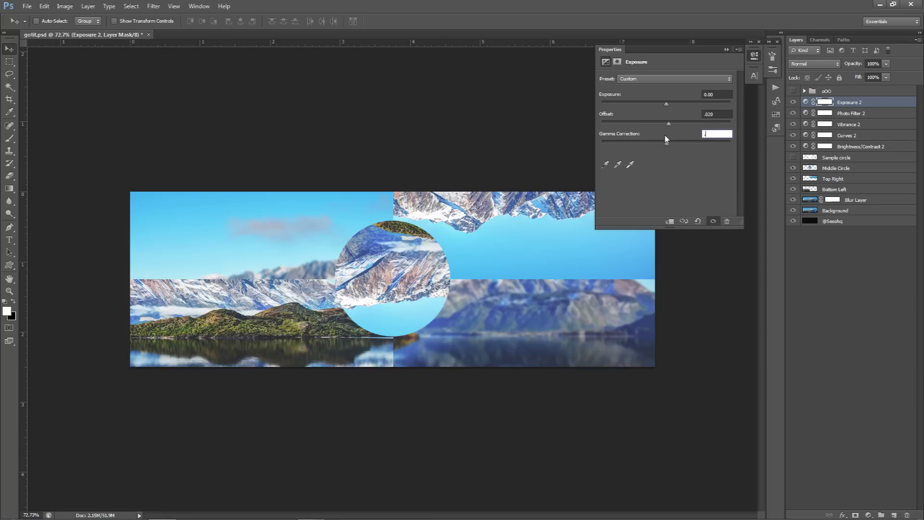
{"action": "type", "text": ".5"}
{"action": "key", "text": "BackSpace"}
{"action": "type", "text": "80"}
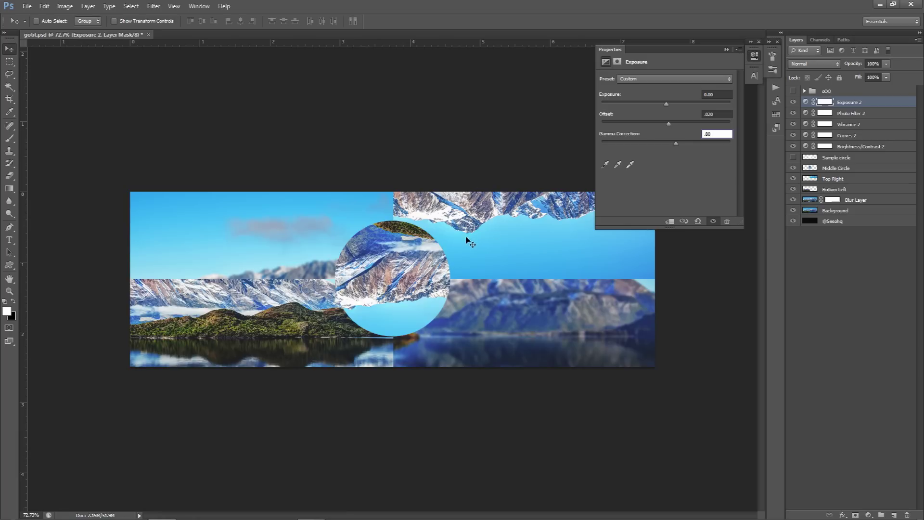
{"action": "left_click", "coordinate": [793, 102]}
{"action": "left_click", "coordinate": [793, 102]}
{"action": "left_click", "coordinate": [793, 102]}
{"action": "left_click", "coordinate": [755, 58]}
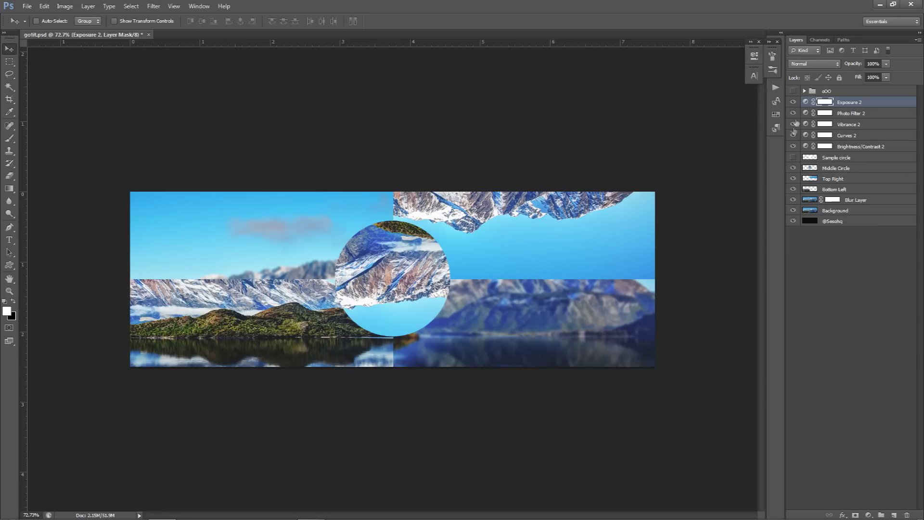
{"action": "left_click", "coordinate": [793, 102]}
{"action": "left_click", "coordinate": [793, 102]}
Step: On a new layer above the Exposure adjustment, paint a soft near-white glow over the banner's top centre with a very large 0% hardness brush
{"action": "left_click", "coordinate": [893, 515]}
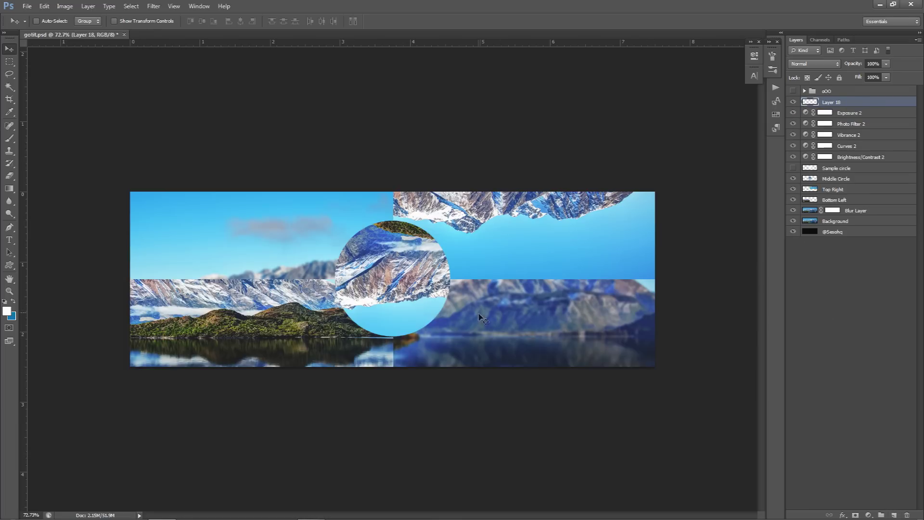
{"action": "key", "text": "b"}
{"action": "right_click", "coordinate": [509, 337]}
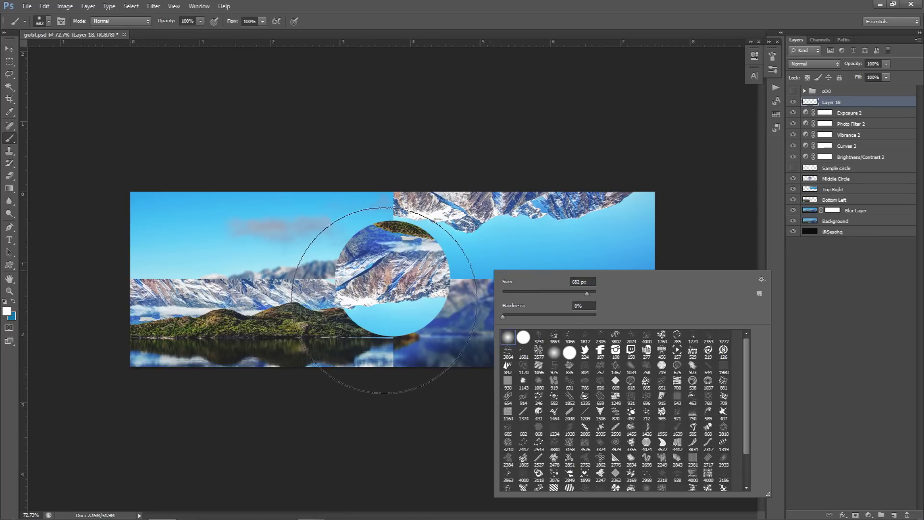
{"action": "right_click", "coordinate": [375, 287], "text": "alt"}
{"action": "mouse_move", "coordinate": [382, 292]}
{"action": "left_mouse_down"}
{"action": "mouse_move", "coordinate": [487, 287]}
{"action": "mouse_move", "coordinate": [350, 288]}
{"action": "mouse_move", "coordinate": [584, 289]}
{"action": "mouse_move", "coordinate": [279, 289]}
{"action": "mouse_move", "coordinate": [555, 277]}
{"action": "mouse_move", "coordinate": [366, 284]}
{"action": "mouse_move", "coordinate": [464, 287]}
{"action": "mouse_move", "coordinate": [424, 388]}
{"action": "mouse_move", "coordinate": [429, 177]}
{"action": "mouse_move", "coordinate": [413, 362]}
{"action": "mouse_move", "coordinate": [411, 108]}
{"action": "left_mouse_up"}
{"action": "left_click_drag", "start_coordinate": [391, 258], "coordinate": [50, 309]}
{"action": "left_click", "coordinate": [7, 310]}
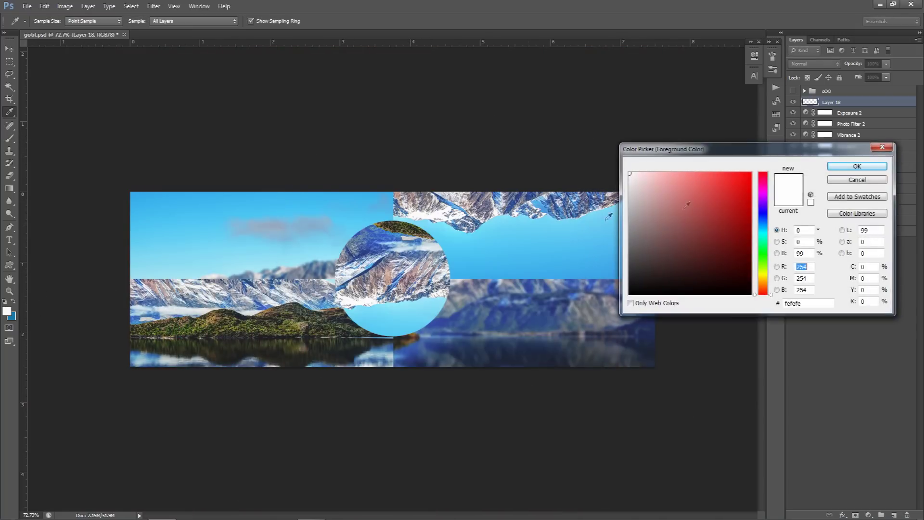
{"action": "left_click_drag", "start_coordinate": [697, 152], "coordinate": [613, 184]}
{"action": "left_click", "coordinate": [771, 196]}
{"action": "left_click_drag", "start_coordinate": [429, 244], "coordinate": [424, 245]}
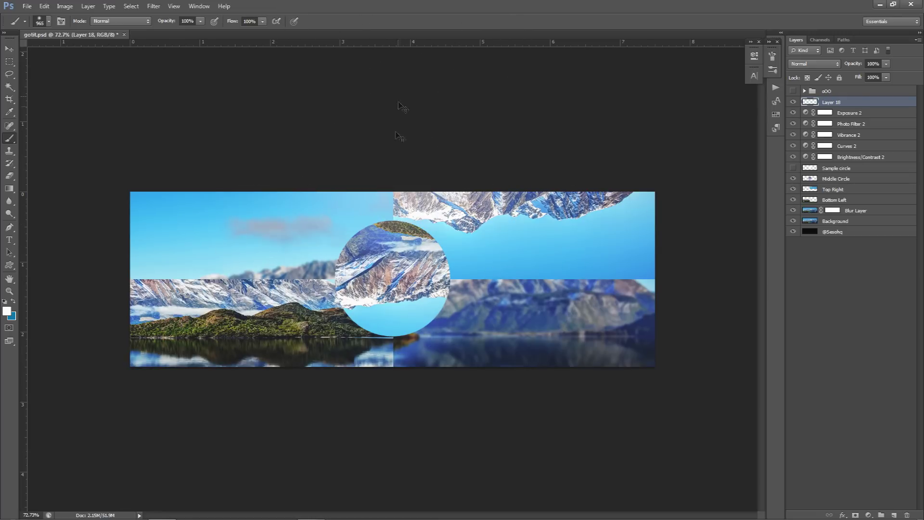
{"action": "left_click_drag", "start_coordinate": [390, 101], "coordinate": [394, 99]}
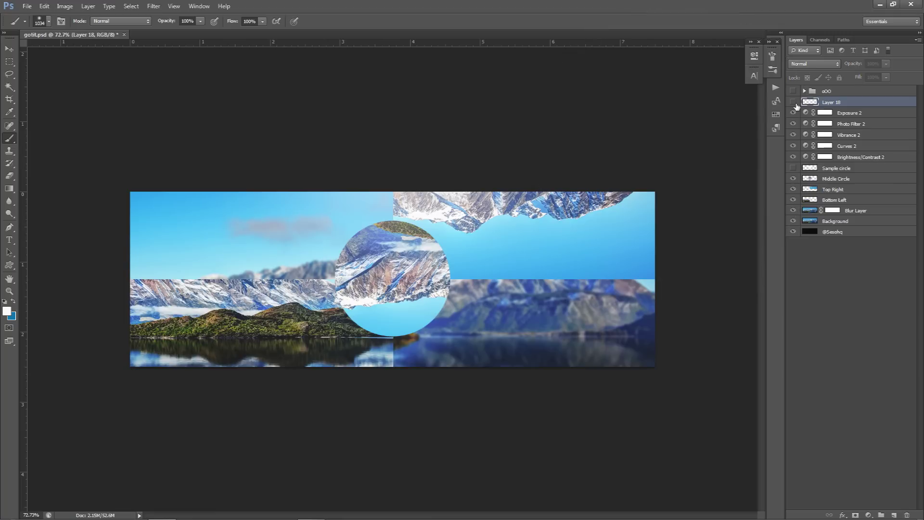
Step: Add the text SUBSCRIBE in Nexa Light at 12 pt and position it centrally across the middle circle
{"action": "key", "text": "t"}
{"action": "left_click", "coordinate": [392, 286]}
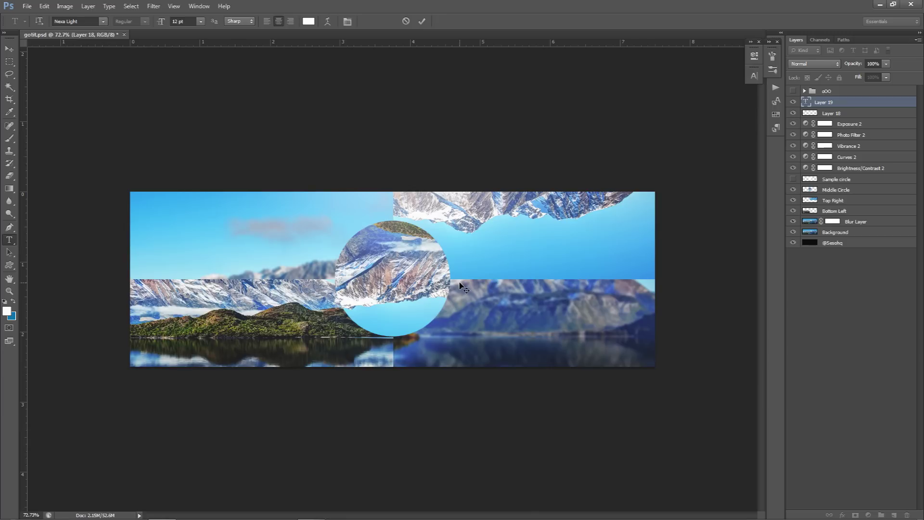
{"action": "type", "text": "SUBSCRIBE"}
{"action": "key", "text": "ctrl+a"}
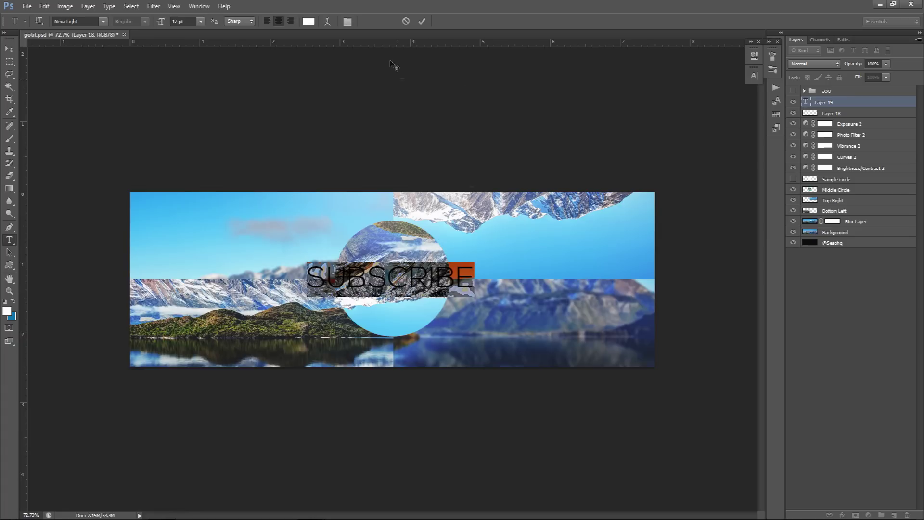
{"action": "left_click", "coordinate": [421, 21]}
{"action": "key", "text": "v"}
{"action": "left_click_drag", "start_coordinate": [438, 294], "coordinate": [440, 295]}
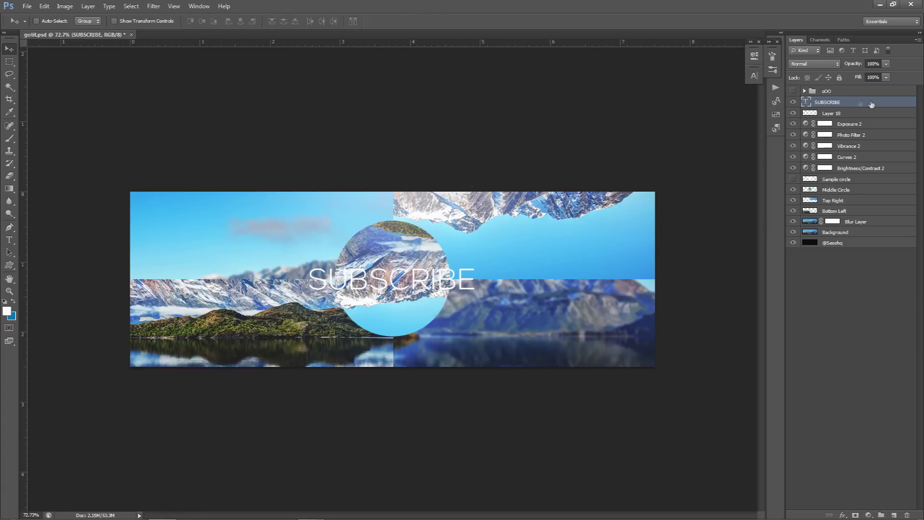
Step: Check the finished reference group, and give the SUBSCRIBE text the Overlay blend mode and a black (000000) colour
{"action": "left_click", "coordinate": [794, 91]}
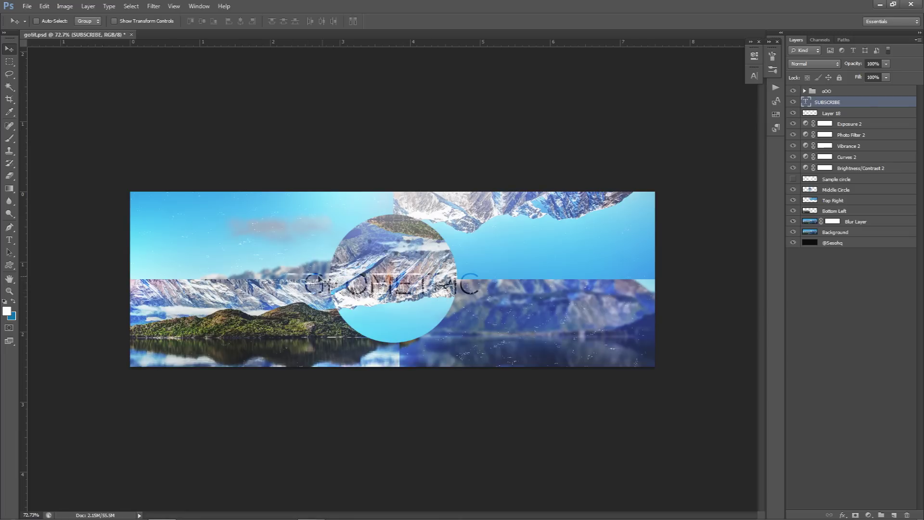
{"action": "left_click", "coordinate": [793, 91]}
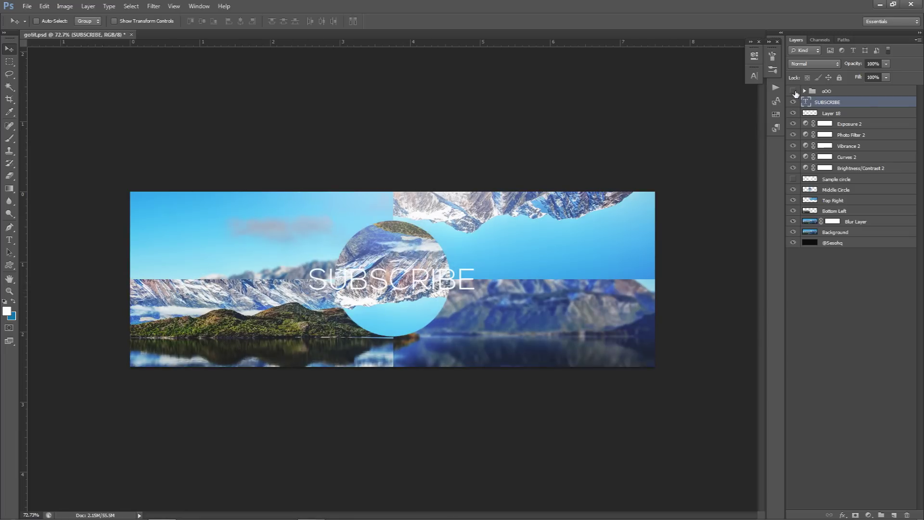
{"action": "left_click", "coordinate": [813, 63]}
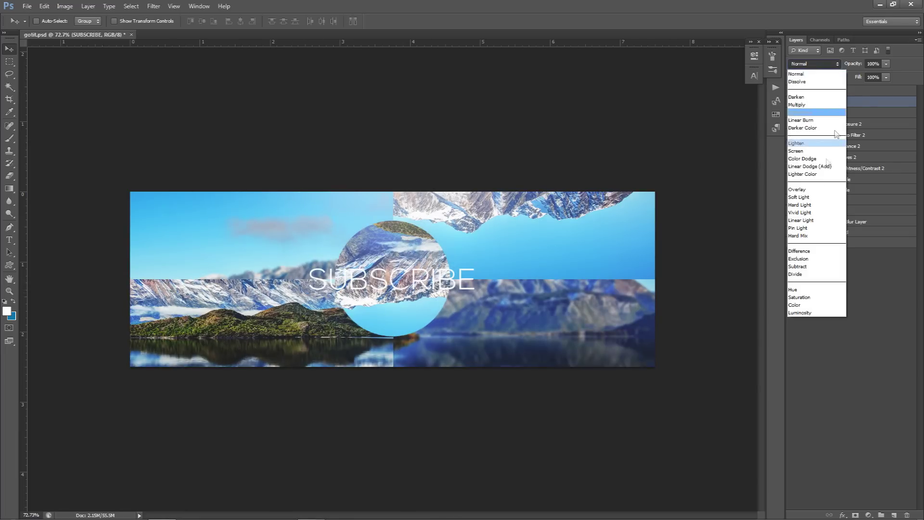
{"action": "left_click", "coordinate": [808, 190]}
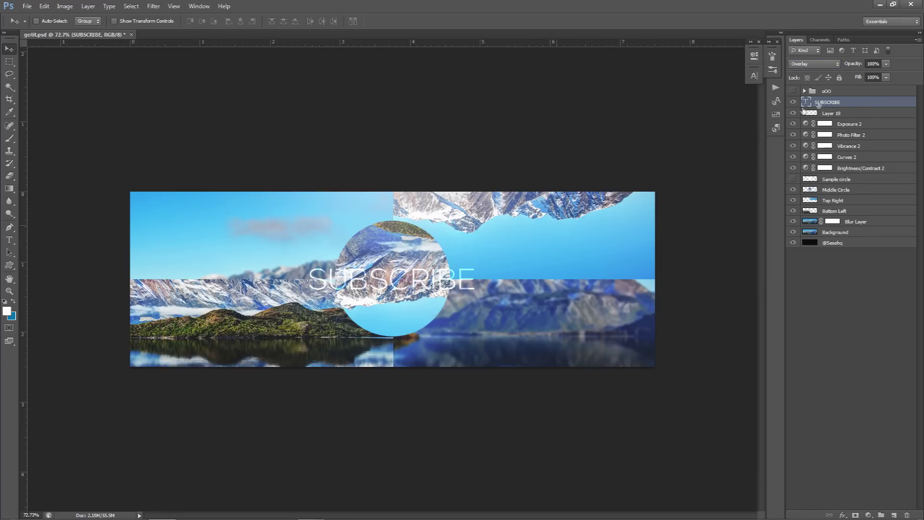
{"action": "left_click", "coordinate": [754, 75]}
{"action": "left_click", "coordinate": [728, 131]}
{"action": "left_click_drag", "start_coordinate": [625, 235], "coordinate": [544, 324]}
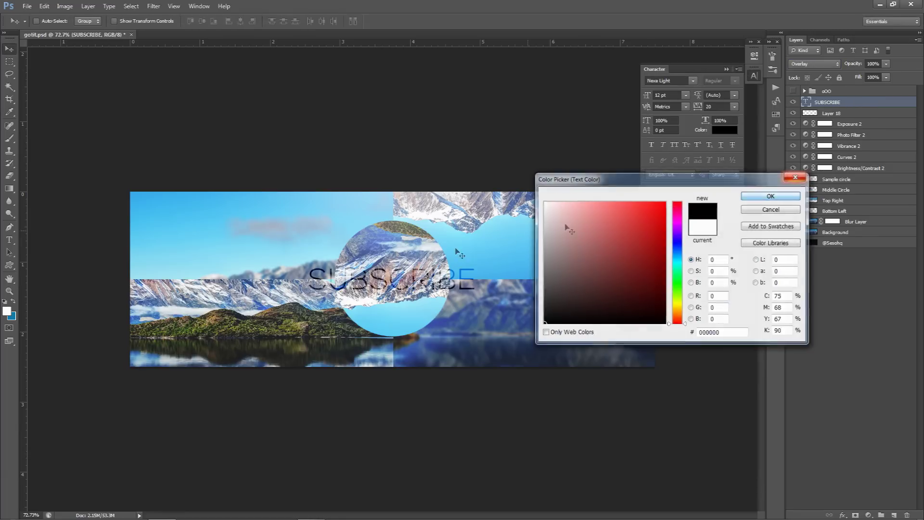
{"action": "left_click", "coordinate": [772, 196]}
{"action": "left_click", "coordinate": [755, 75]}
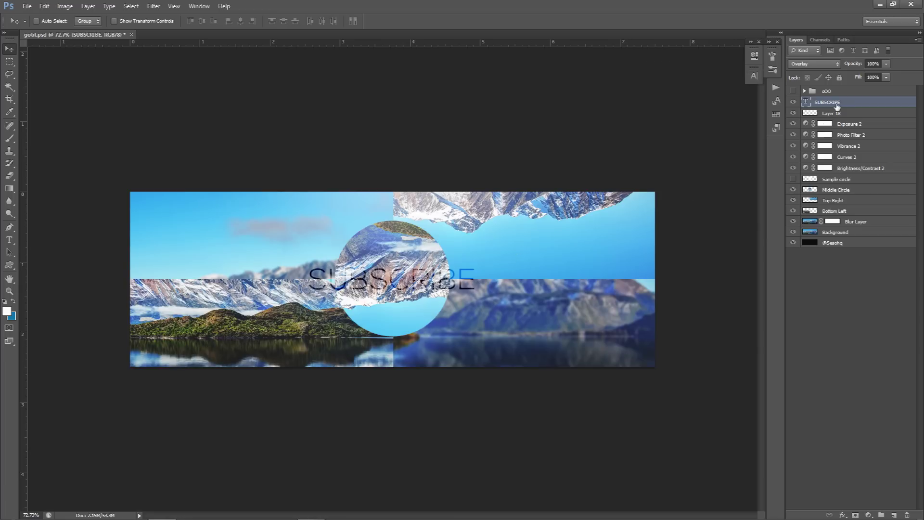
Step: Duplicate the SUBSCRIBE text layer and rasterize the copy
{"action": "key", "text": "ctrl+j"}
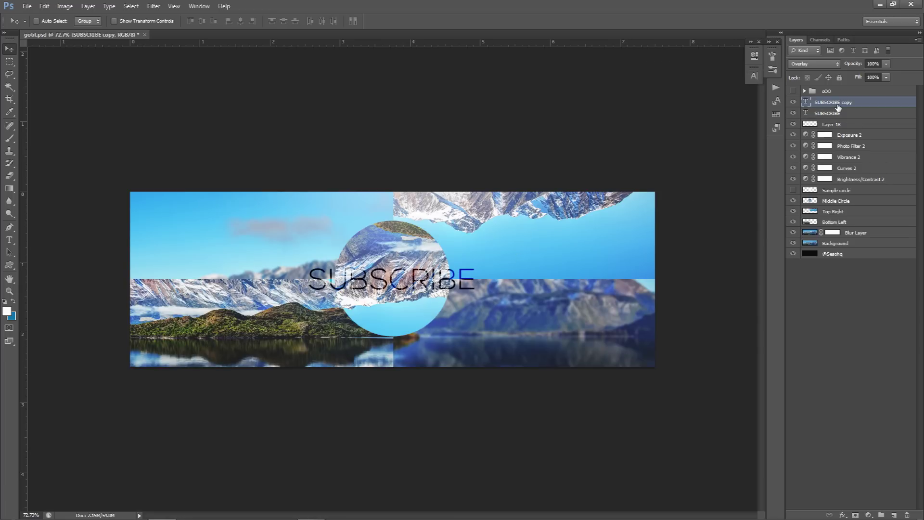
{"action": "right_click", "coordinate": [837, 102]}
{"action": "left_click", "coordinate": [862, 191]}
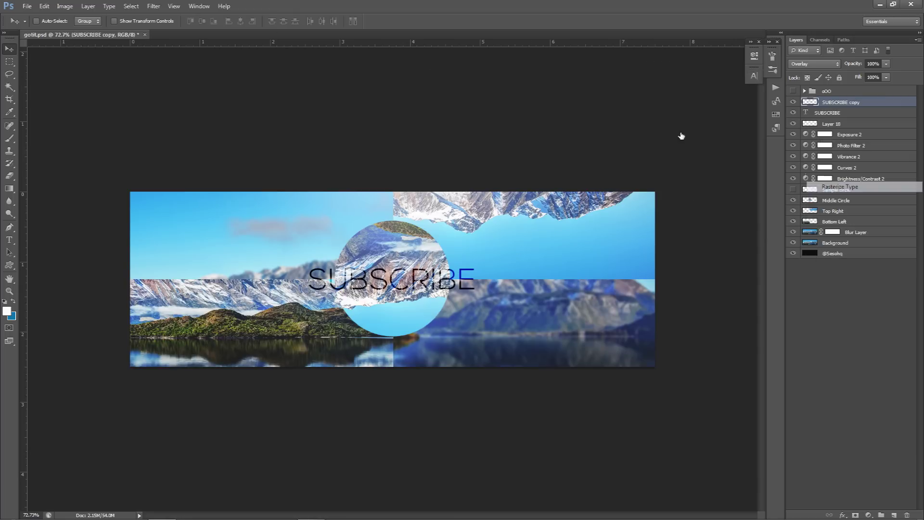
Step: Apply a Motion Blur at angle 0° with a distance of 85 pixels to the rasterized SUBSCRIBE copy
{"action": "left_click", "coordinate": [153, 6]}
{"action": "mouse_move", "coordinate": [171, 103]}
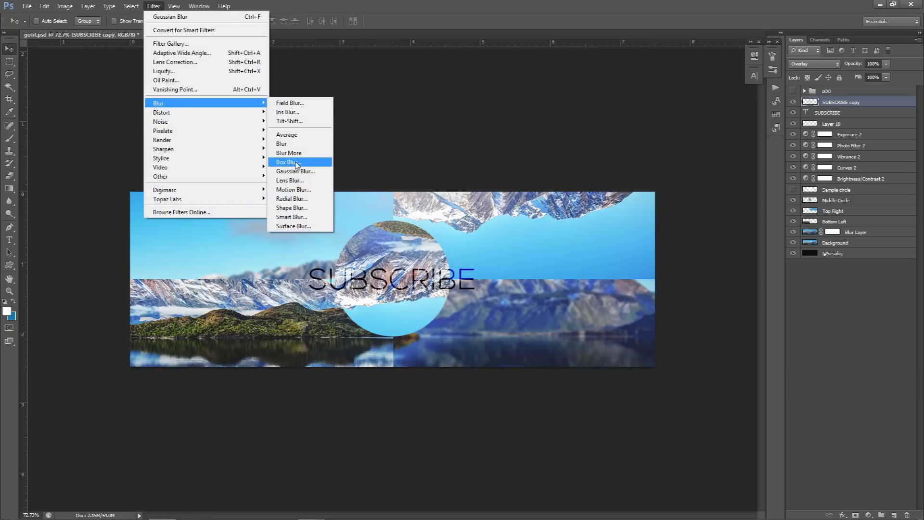
{"action": "left_click", "coordinate": [293, 189]}
{"action": "double_click", "coordinate": [644, 254]}
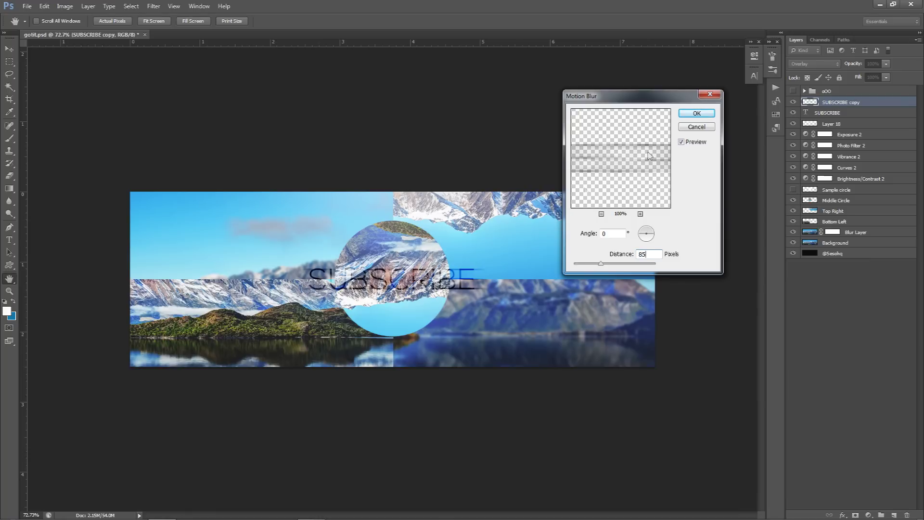
{"action": "left_click", "coordinate": [698, 114]}
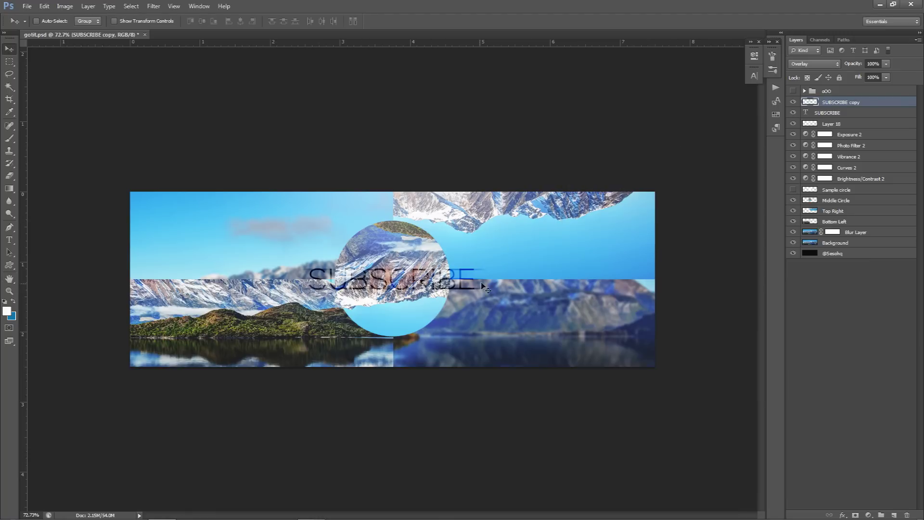
Step: Nudge the motion-blurred SUBSCRIBE copy slightly left and give it a white (ffffff) Color Overlay
{"action": "left_click_drag", "start_coordinate": [482, 285], "coordinate": [471, 288]}
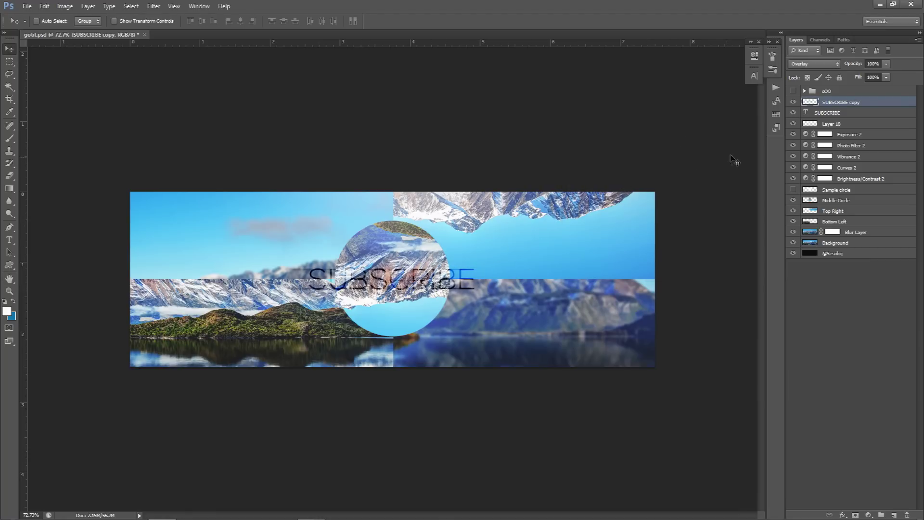
{"action": "double_click", "coordinate": [883, 103]}
{"action": "left_click", "coordinate": [653, 356]}
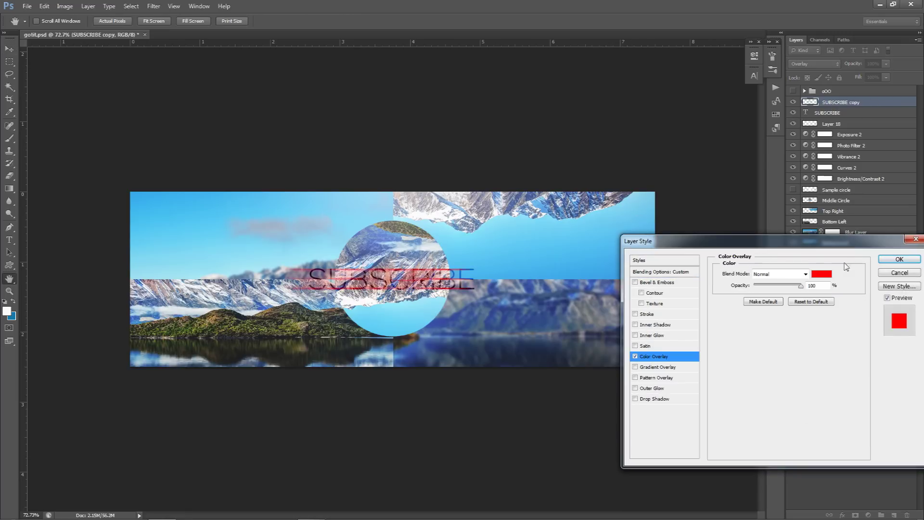
{"action": "left_click", "coordinate": [821, 273]}
{"action": "left_click", "coordinate": [553, 193]}
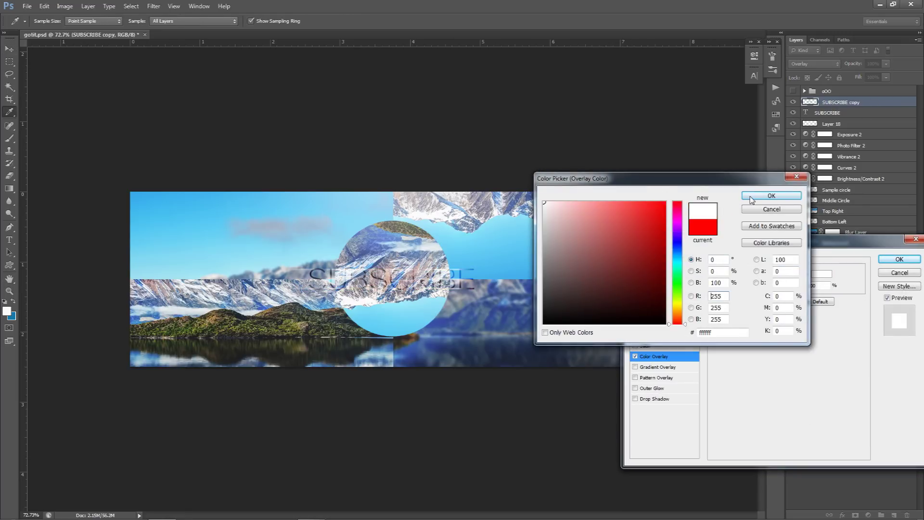
{"action": "left_click", "coordinate": [766, 197]}
{"action": "left_click", "coordinate": [899, 259]}
Step: Rasterize the layer style of the SUBSCRIBE copy and set its blend mode to Overlay
{"action": "right_click", "coordinate": [861, 102]}
{"action": "left_click", "coordinate": [833, 183]}
{"action": "left_click", "coordinate": [814, 63]}
{"action": "left_click", "coordinate": [814, 177]}
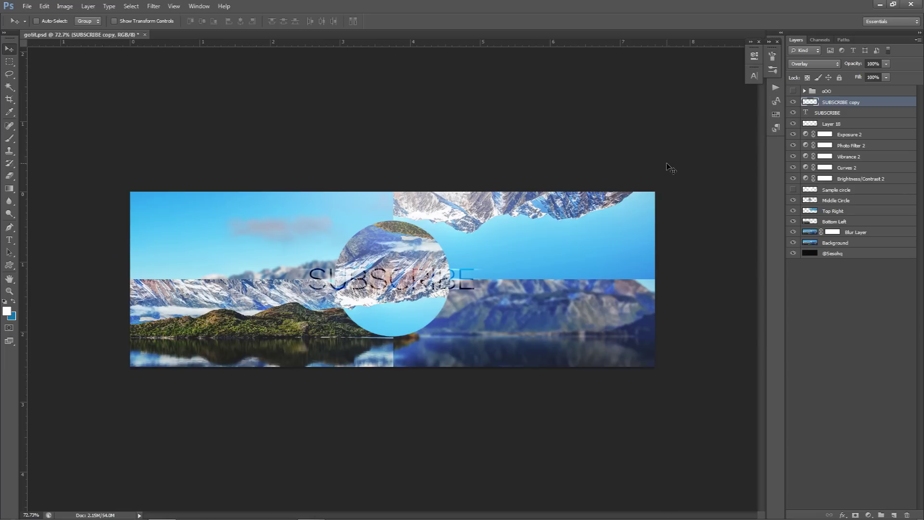
Step: Group the SUBSCRIBE text layer with its blurred copy and name the group tEXT
{"action": "left_click", "coordinate": [841, 113], "text": "shift"}
{"action": "key", "text": "ctrl+g"}
{"action": "double_click", "coordinate": [829, 102]}
{"action": "type", "text": "tEXT"}
{"action": "key", "text": "Return"}
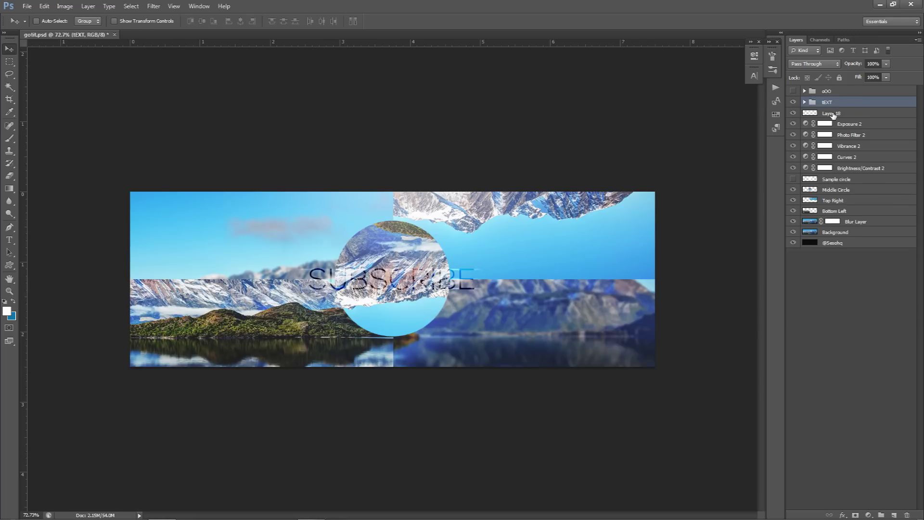
Step: Rename the glow layer directly beneath the tEXT group as Light on top
{"action": "double_click", "coordinate": [832, 114]}
{"action": "type", "text": "Light on top"}
{"action": "key", "text": "Return"}
Step: Add a layer above the tEXT group and paint soft light spots on it with a large brush in a sampled light blue
{"action": "left_click", "coordinate": [837, 103]}
{"action": "left_click", "coordinate": [894, 515]}
{"action": "key", "text": "b"}
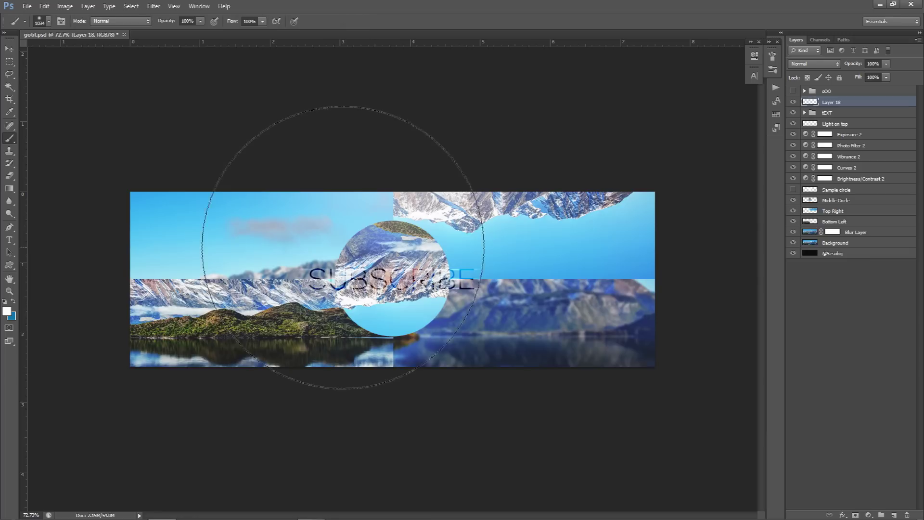
{"action": "left_click", "coordinate": [503, 226], "text": "alt"}
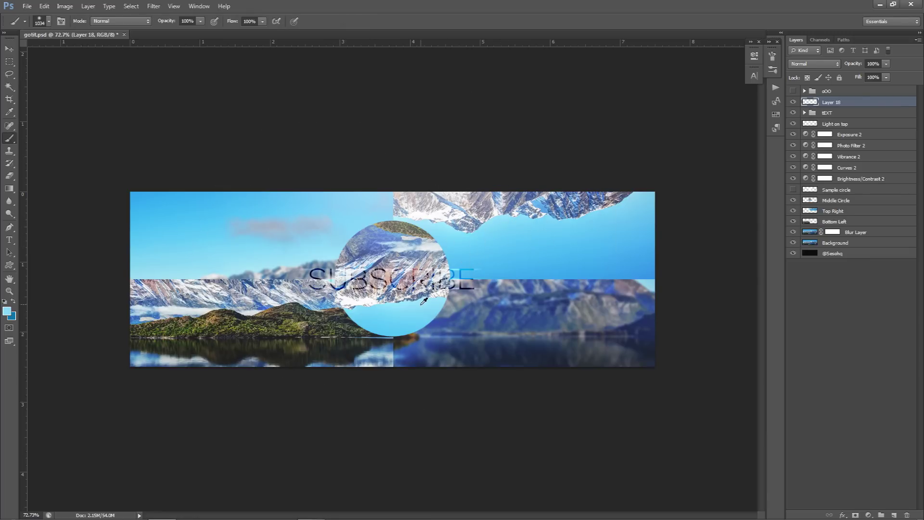
{"action": "mouse_move", "coordinate": [475, 268]}
{"action": "left_mouse_down"}
{"action": "mouse_move", "coordinate": [481, 276]}
{"action": "mouse_move", "coordinate": [537, 233]}
{"action": "mouse_move", "coordinate": [465, 253]}
{"action": "left_mouse_up"}
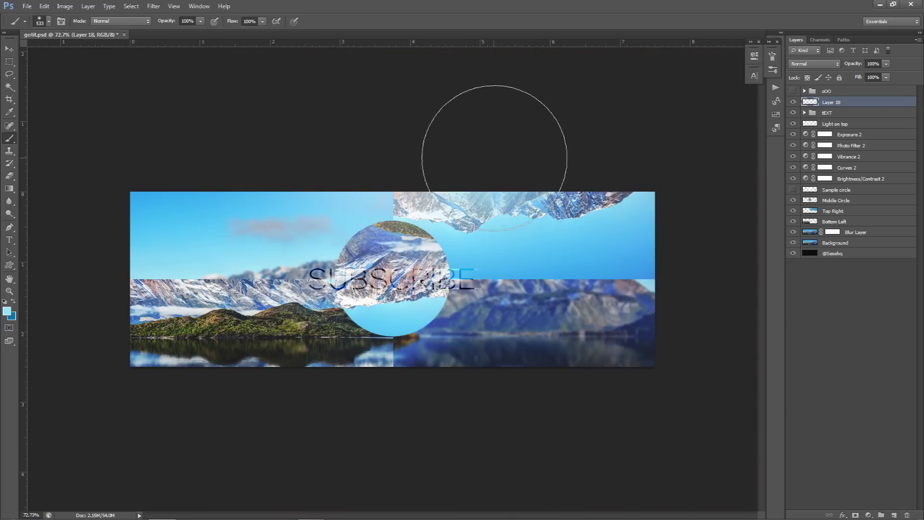
{"action": "mouse_move", "coordinate": [489, 212]}
{"action": "left_mouse_down"}
{"action": "mouse_move", "coordinate": [501, 190]}
{"action": "mouse_move", "coordinate": [520, 192]}
{"action": "left_mouse_up"}
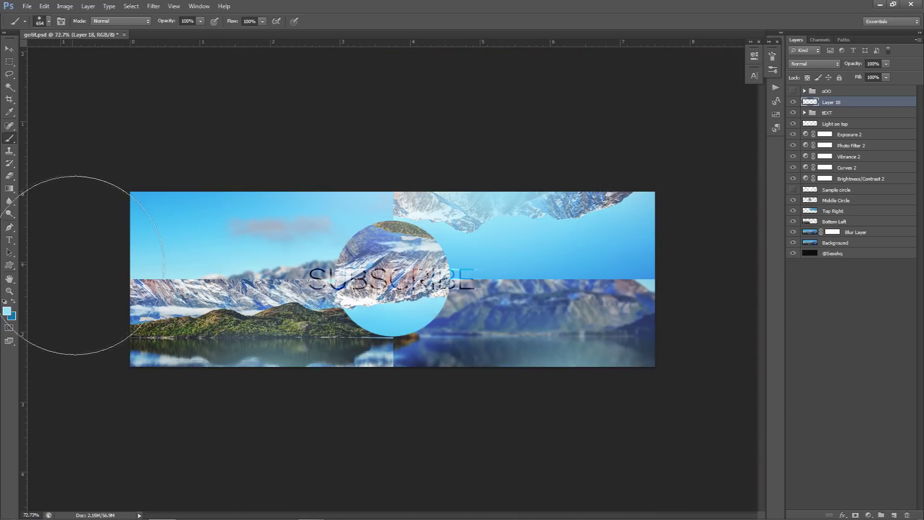
Step: Set the blend mode of the newly painted light layer to Divide and compare the image with and without it
{"action": "left_click", "coordinate": [813, 64]}
{"action": "left_click", "coordinate": [802, 272]}
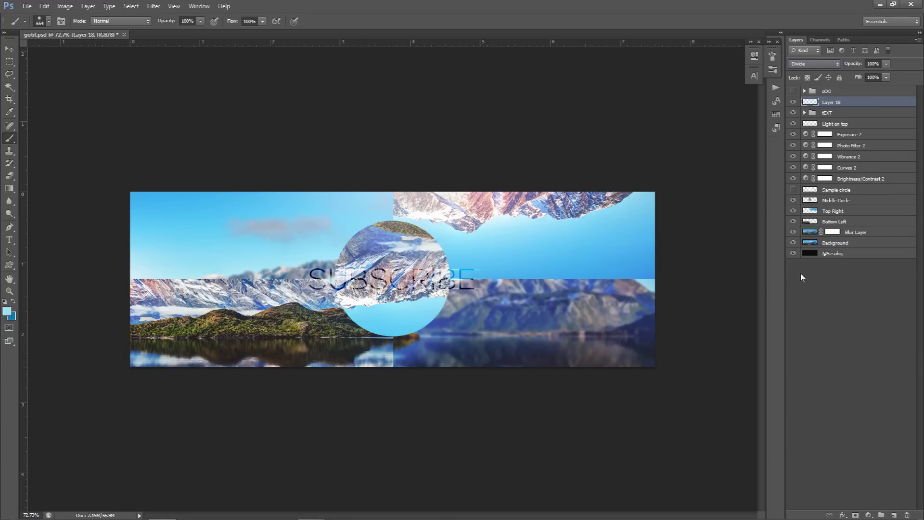
{"action": "left_click", "coordinate": [793, 102]}
{"action": "left_click", "coordinate": [793, 102]}
Step: Apply Hue/Saturation to the painted light layer with a strongly negative hue shift and Lightness +23, and compare it on and off
{"action": "key", "text": "ctrl+u"}
{"action": "left_click_drag", "start_coordinate": [703, 143], "coordinate": [660, 146]}
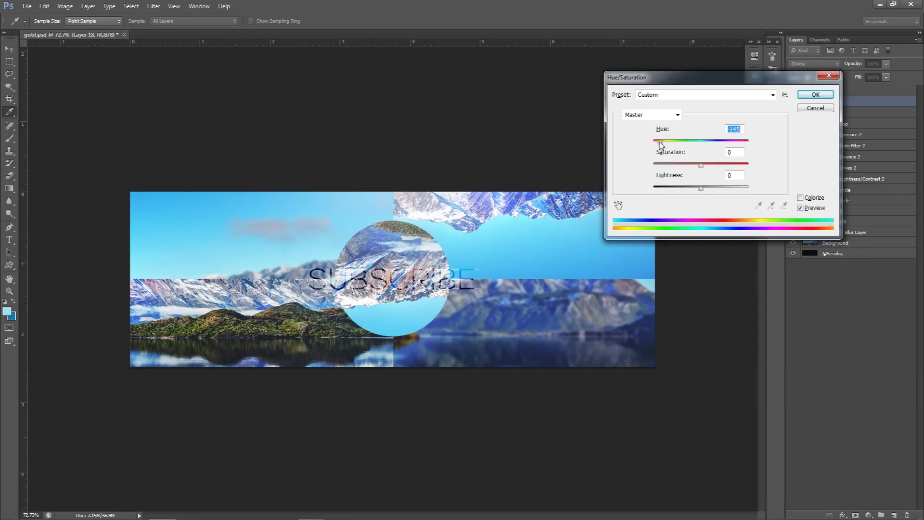
{"action": "left_click", "coordinate": [706, 189]}
{"action": "left_click_drag", "start_coordinate": [707, 190], "coordinate": [712, 189]}
{"action": "left_click_drag", "start_coordinate": [660, 144], "coordinate": [659, 144]}
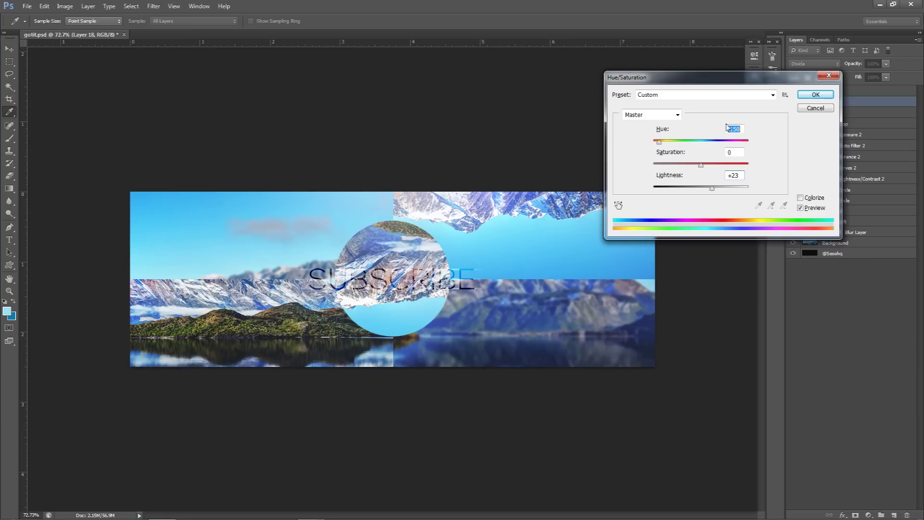
{"action": "left_click", "coordinate": [814, 95]}
{"action": "left_click", "coordinate": [792, 102]}
{"action": "left_click", "coordinate": [793, 102]}
{"action": "left_click", "coordinate": [793, 102]}
{"action": "left_click", "coordinate": [793, 102]}
{"action": "left_click", "coordinate": [793, 102]}
{"action": "left_click", "coordinate": [792, 103]}
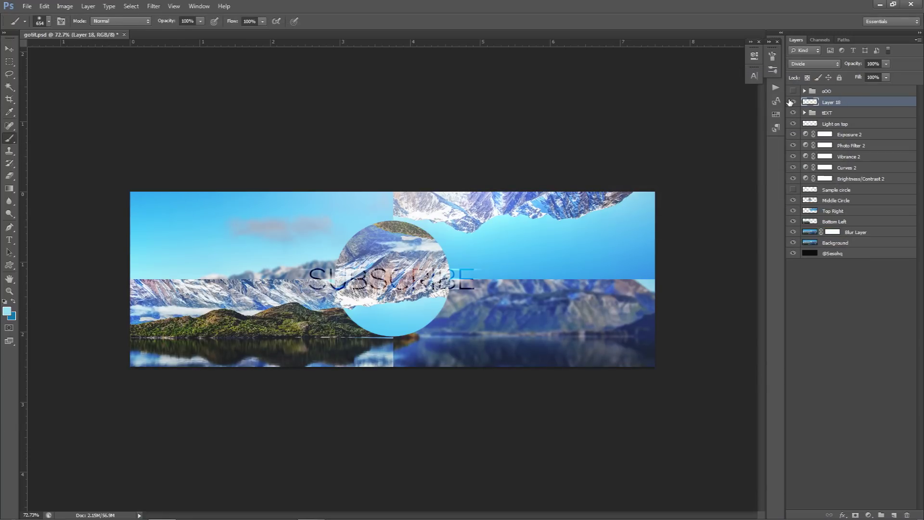
Step: Add a Pattern Overlay with Pattern 1 to the Middle Circle layer, using the Overlay blend mode at 45% opacity
{"action": "double_click", "coordinate": [855, 201]}
{"action": "left_click", "coordinate": [653, 378]}
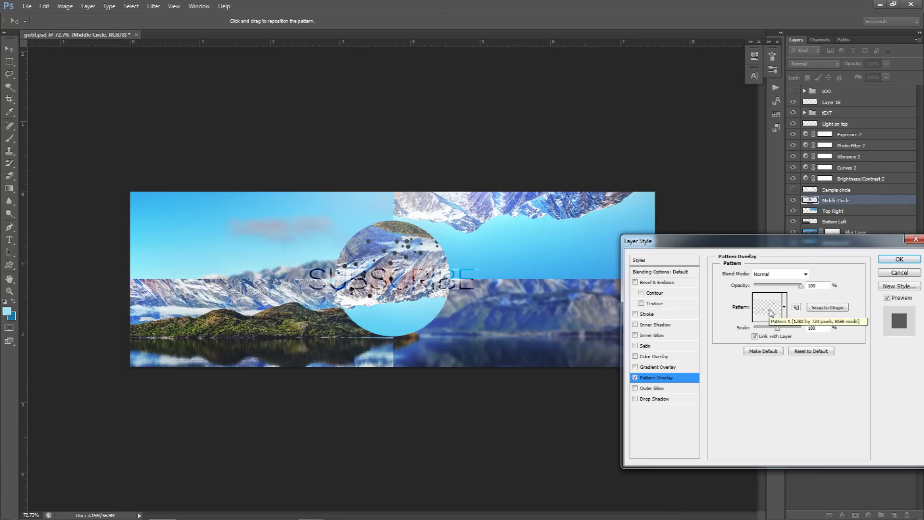
{"action": "left_click", "coordinate": [771, 312]}
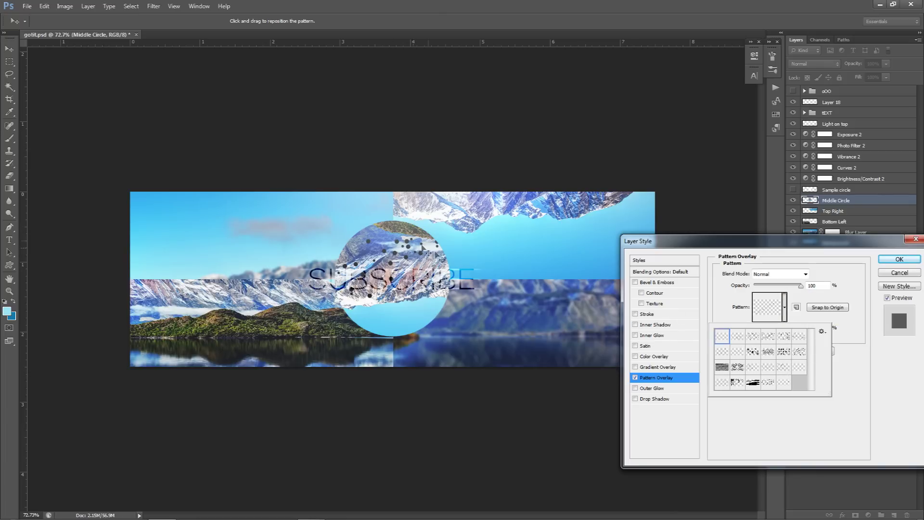
{"action": "left_click", "coordinate": [772, 274]}
{"action": "left_click", "coordinate": [772, 141]}
{"action": "left_click_drag", "start_coordinate": [784, 289], "coordinate": [773, 288]}
{"action": "left_click", "coordinate": [897, 260]}
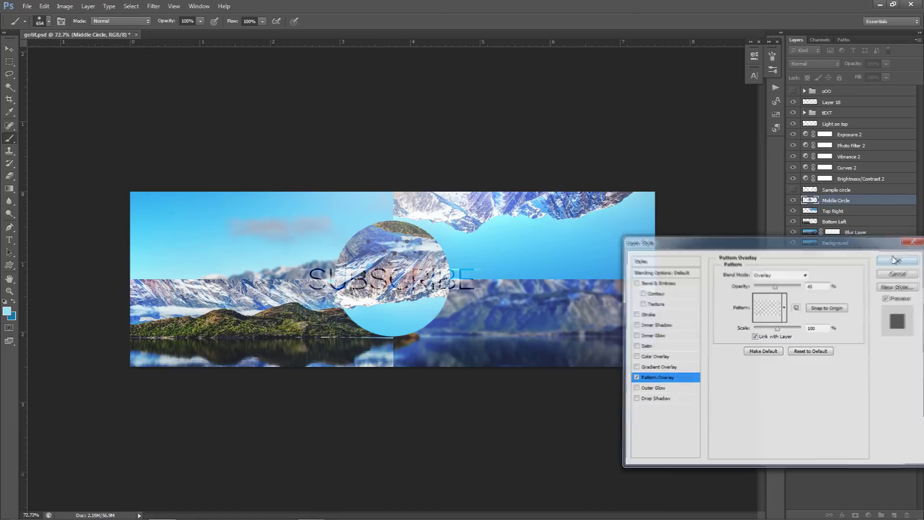
Step: Rename the painted light layer above the tEXT group as More lights
{"action": "left_click", "coordinate": [830, 102]}
{"action": "double_click", "coordinate": [829, 102]}
{"action": "type", "text": "More lights"}
{"action": "key", "text": "Return"}
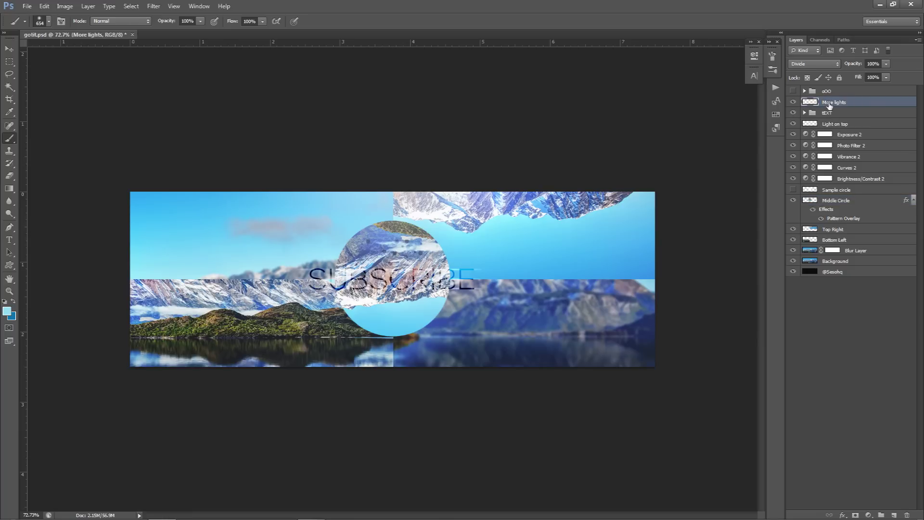
Step: Add a new layer above More lights and choose the 3277 px scattered-particle brush preset
{"action": "left_click", "coordinate": [894, 514]}
{"action": "right_click", "coordinate": [531, 297]}
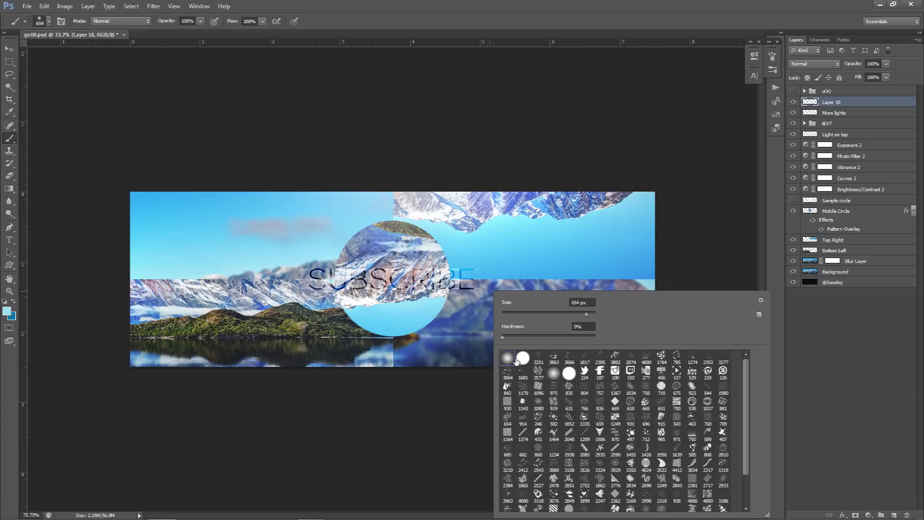
{"action": "left_click", "coordinate": [538, 373]}
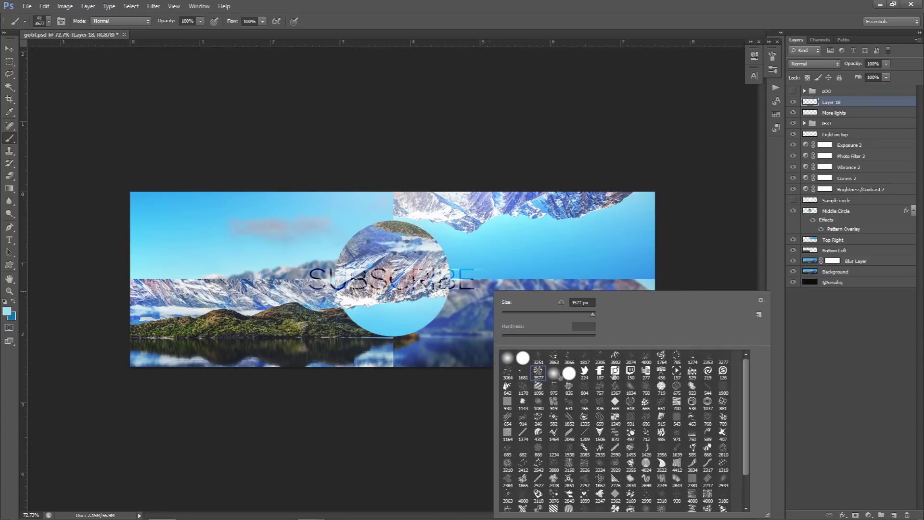
{"action": "left_click", "coordinate": [507, 358]}
{"action": "left_click", "coordinate": [541, 375]}
{"action": "scroll", "coordinate": [601, 423], "scroll_direction": "down", "scroll_amount": 3}
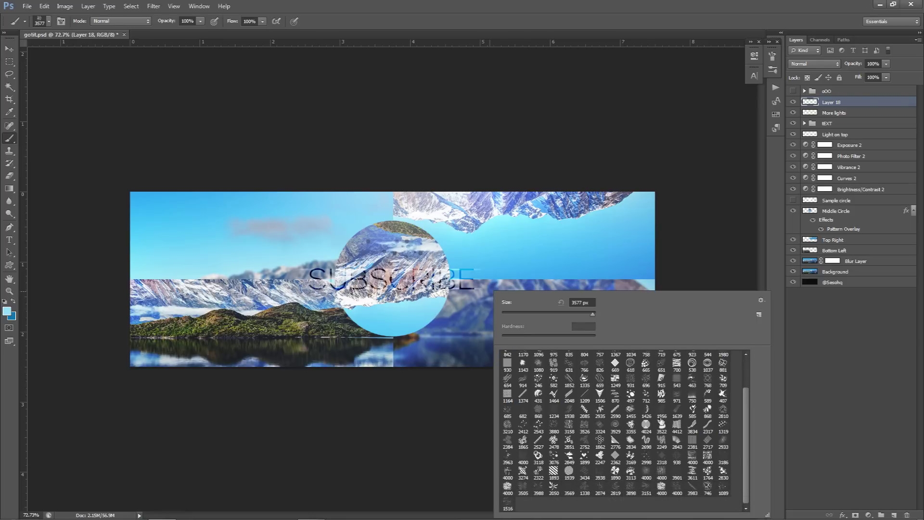
{"action": "left_click", "coordinate": [723, 489]}
{"action": "scroll", "coordinate": [749, 382], "scroll_direction": "up", "scroll_amount": 3}
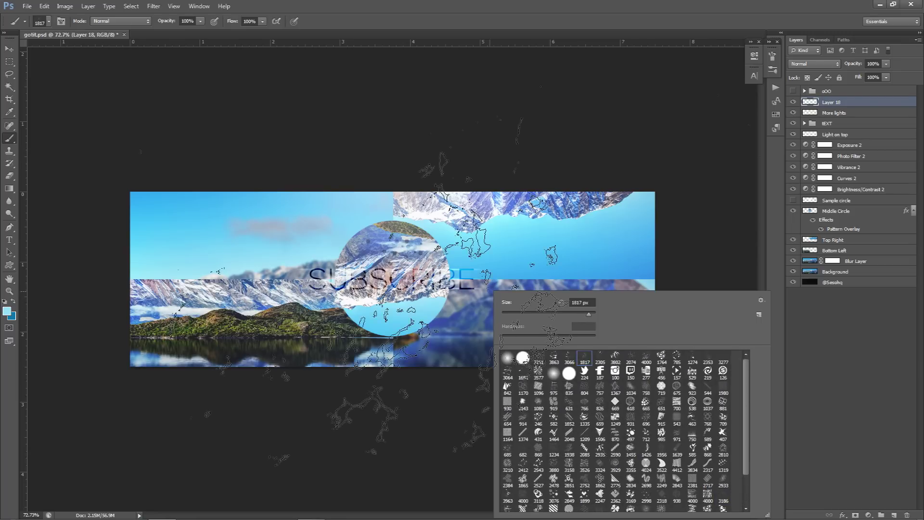
{"action": "left_click", "coordinate": [719, 365]}
Step: Test the particle brush on the new layer, undo the test stamps, and reduce the brush size to 846 px
{"action": "left_click", "coordinate": [480, 294]}
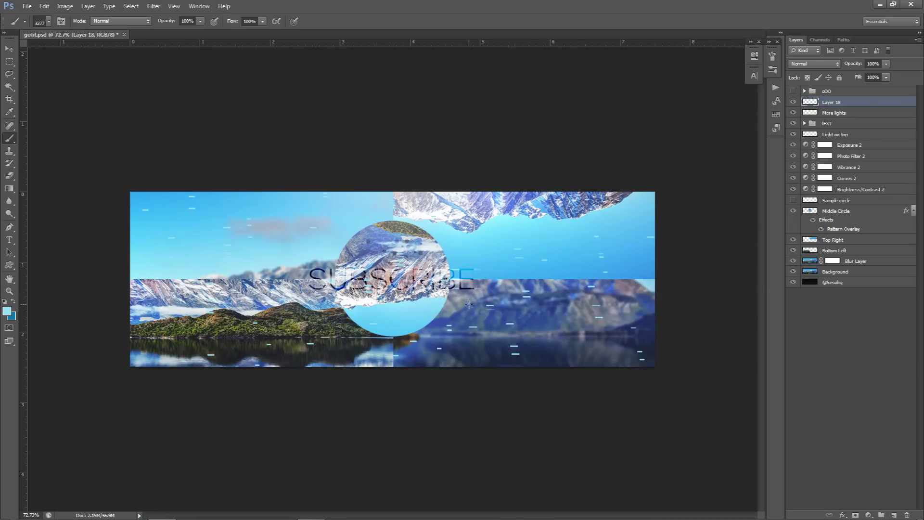
{"action": "mouse_move", "coordinate": [594, 289]}
{"action": "left_mouse_down"}
{"action": "mouse_move", "coordinate": [525, 289]}
{"action": "mouse_move", "coordinate": [516, 309]}
{"action": "mouse_move", "coordinate": [458, 307]}
{"action": "left_mouse_up"}
{"action": "left_click", "coordinate": [518, 285]}
{"action": "key", "text": "ctrl+z"}
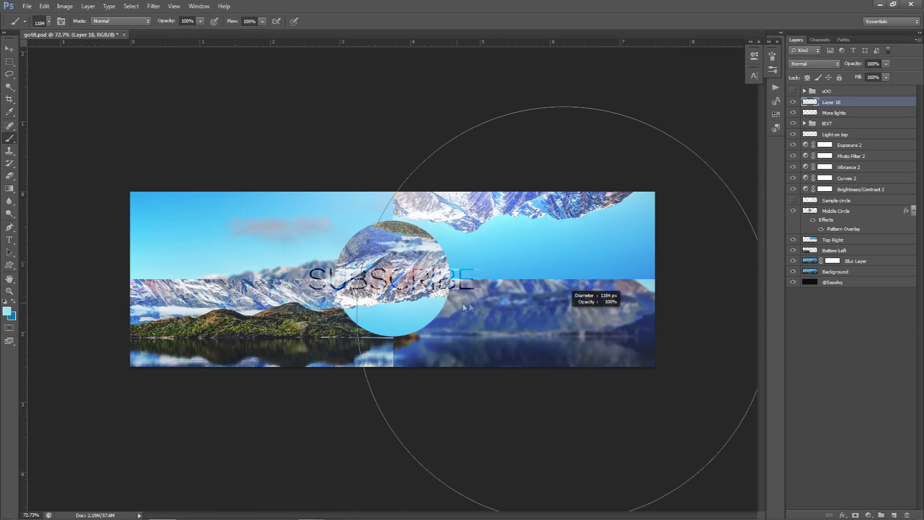
{"action": "left_click_drag", "start_coordinate": [532, 305], "coordinate": [459, 301]}
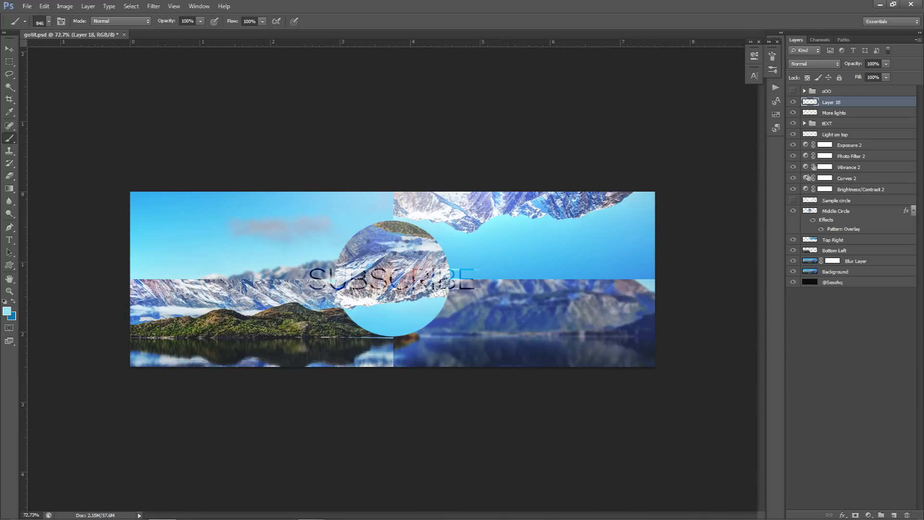
Step: Name the new layer Particles and move it between the Blur Layer and the Background layer
{"action": "double_click", "coordinate": [835, 103]}
{"action": "type", "text": "Particles"}
{"action": "key", "text": "Return"}
{"action": "left_click_drag", "start_coordinate": [843, 103], "coordinate": [841, 266]}
{"action": "left_click", "coordinate": [793, 250]}
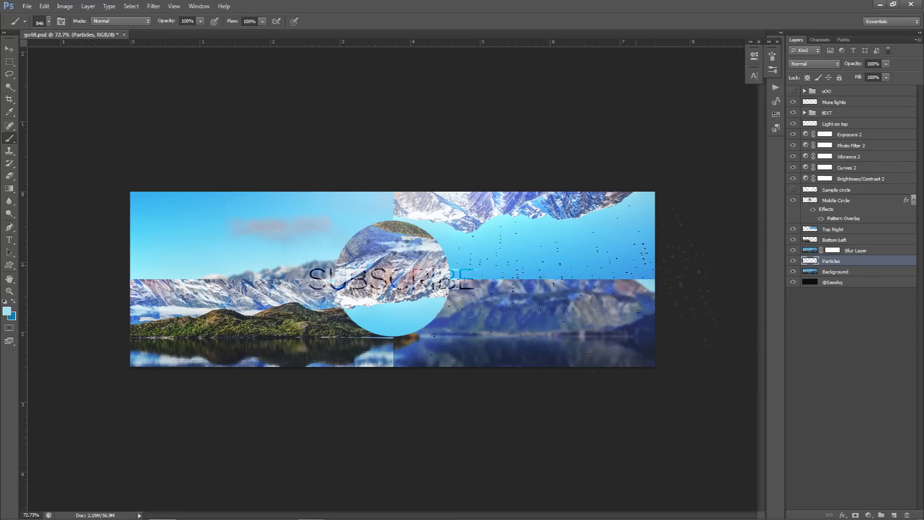
Step: Try stamping particles on the Particles layer beneath the Blur Layer, and undo the attempts
{"action": "left_click_drag", "start_coordinate": [437, 233], "coordinate": [436, 277]}
{"action": "key", "text": "ctrl+z"}
{"action": "key", "text": "v"}
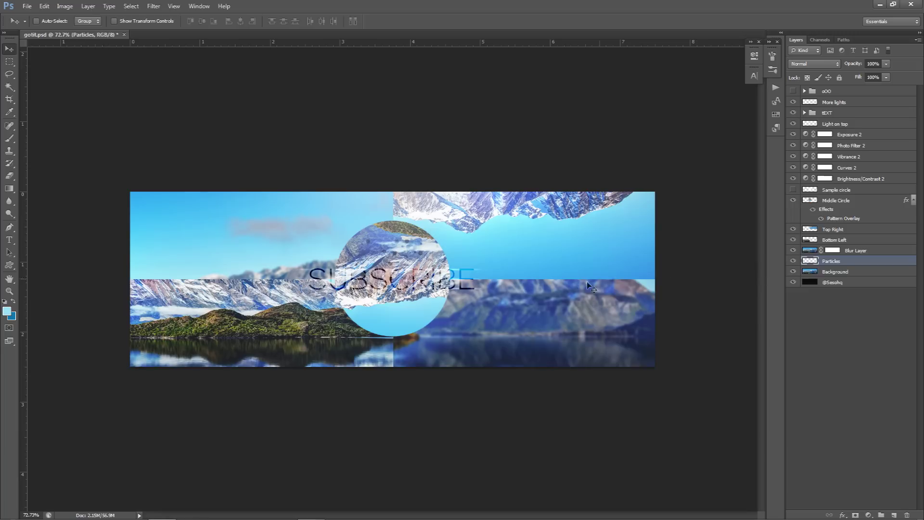
{"action": "key", "text": "b"}
{"action": "key", "text": "ctrl+z"}
{"action": "key", "text": "ctrl+z"}
{"action": "mouse_move", "coordinate": [831, 264]}
{"action": "left_mouse_down"}
{"action": "mouse_move", "coordinate": [841, 248]}
{"action": "mouse_move", "coordinate": [829, 254]}
{"action": "left_mouse_up"}
{"action": "key", "text": "ctrl+z"}
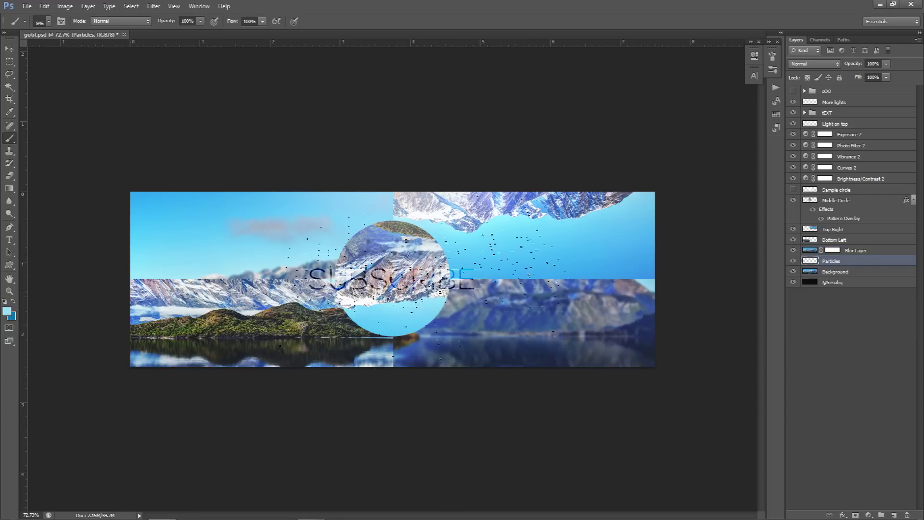
Step: Move the Particles layer directly above the Blur Layer and set it to the Dissolve blend mode at 16% opacity
{"action": "left_click_drag", "start_coordinate": [848, 265], "coordinate": [846, 250]}
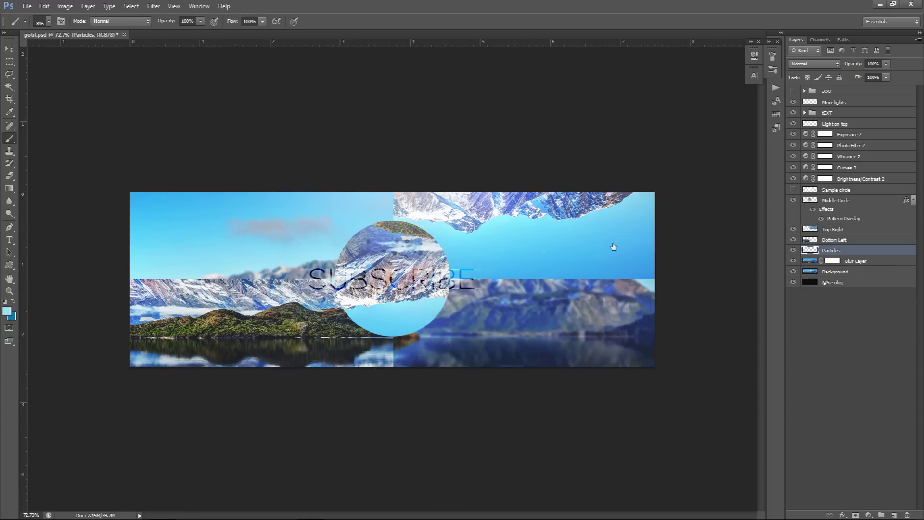
{"action": "left_click", "coordinate": [832, 62]}
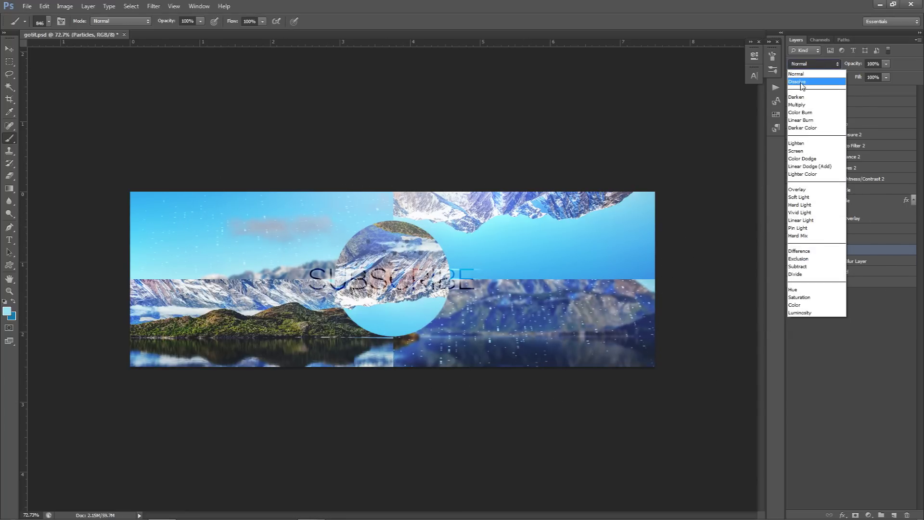
{"action": "left_click", "coordinate": [799, 81]}
{"action": "left_click", "coordinate": [886, 64]}
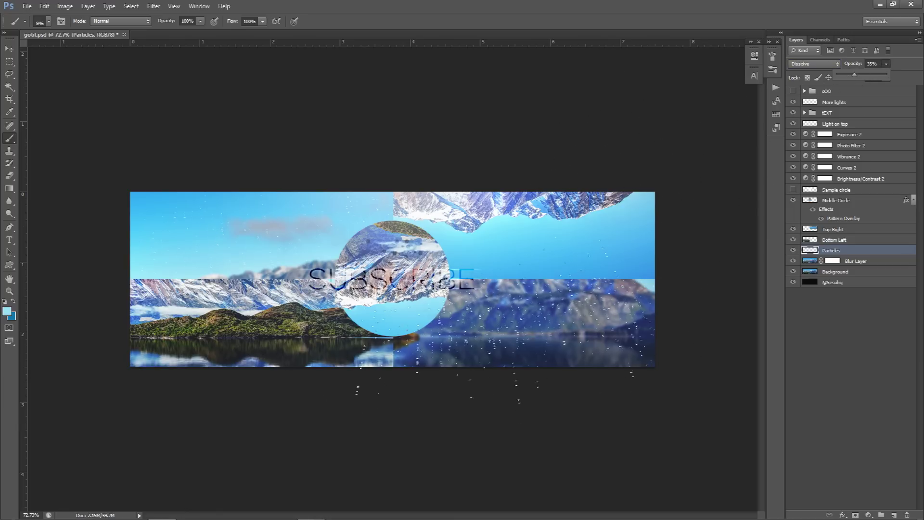
{"action": "key", "text": "v"}
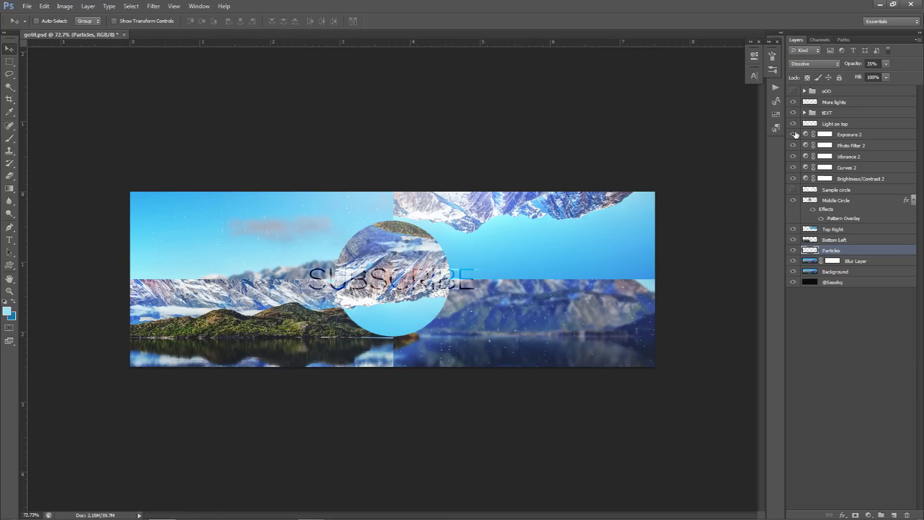
{"action": "left_click", "coordinate": [885, 64]}
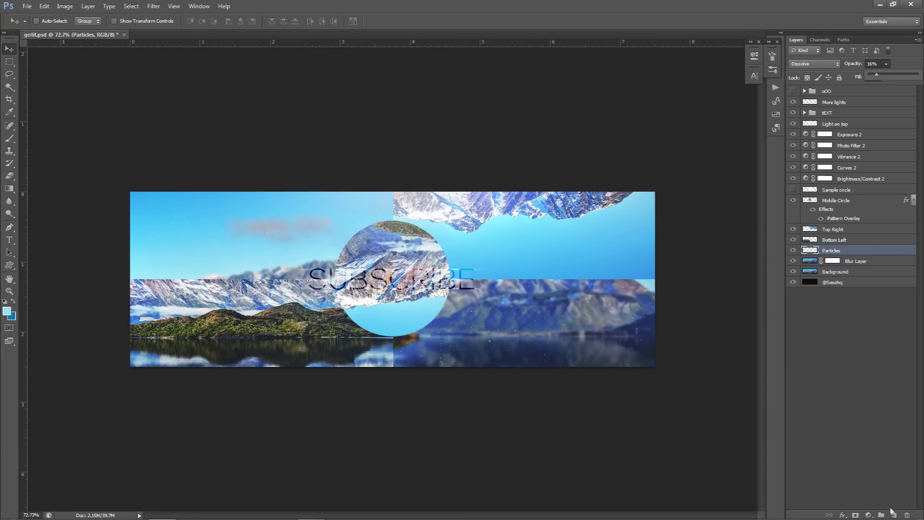
{"action": "left_click", "coordinate": [894, 487]}
Step: Add a new layer between the Middle Circle and Top Right layers and name it Particles 2
{"action": "left_click", "coordinate": [894, 514]}
{"action": "left_click_drag", "start_coordinate": [857, 124], "coordinate": [838, 230]}
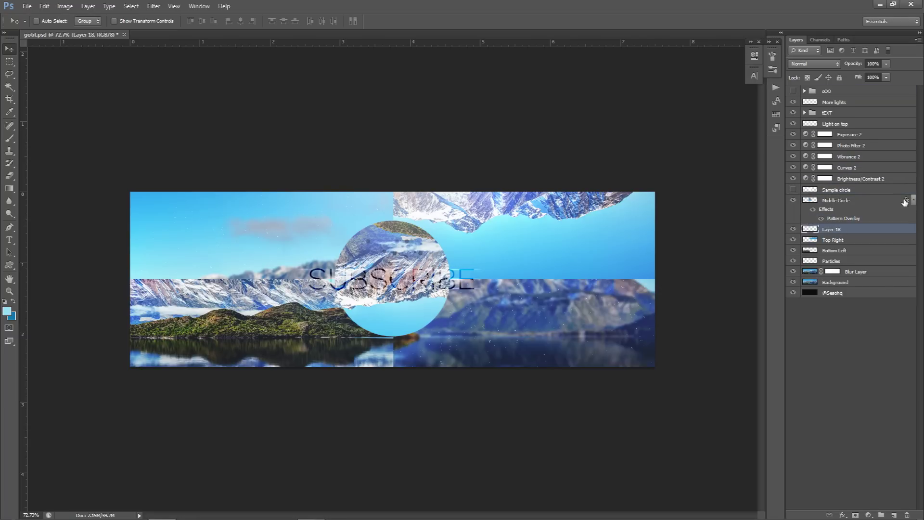
{"action": "left_click", "coordinate": [914, 200]}
{"action": "double_click", "coordinate": [843, 213]}
{"action": "left_click", "coordinate": [899, 272]}
{"action": "double_click", "coordinate": [835, 211]}
{"action": "left_click", "coordinate": [836, 210]}
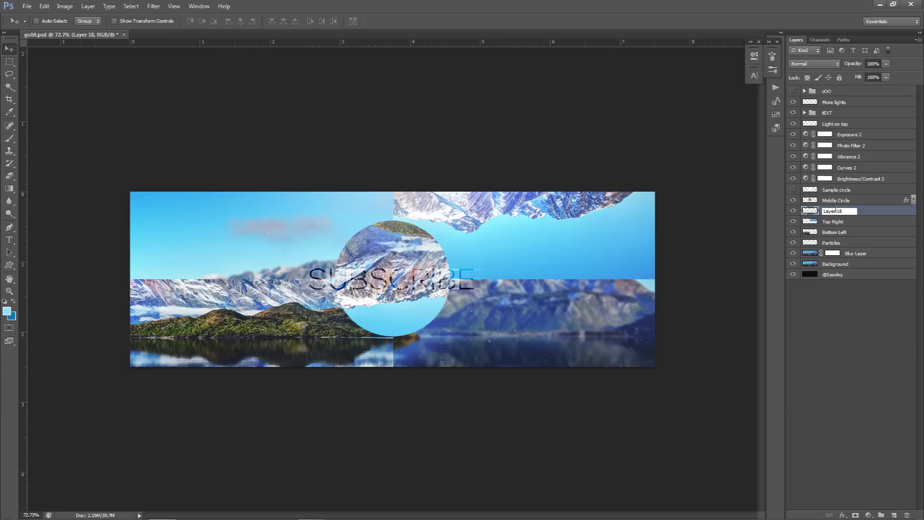
{"action": "key", "text": "ctrl+a"}
{"action": "type", "text": "Particle"}
{"action": "type", "text": "s 2"}
{"action": "key", "text": "Return"}
Step: Stamp scattered particles across the header's right half on the Particles 2 layer, and set the layer to Dissolve at 5% opacity
{"action": "key", "text": "b"}
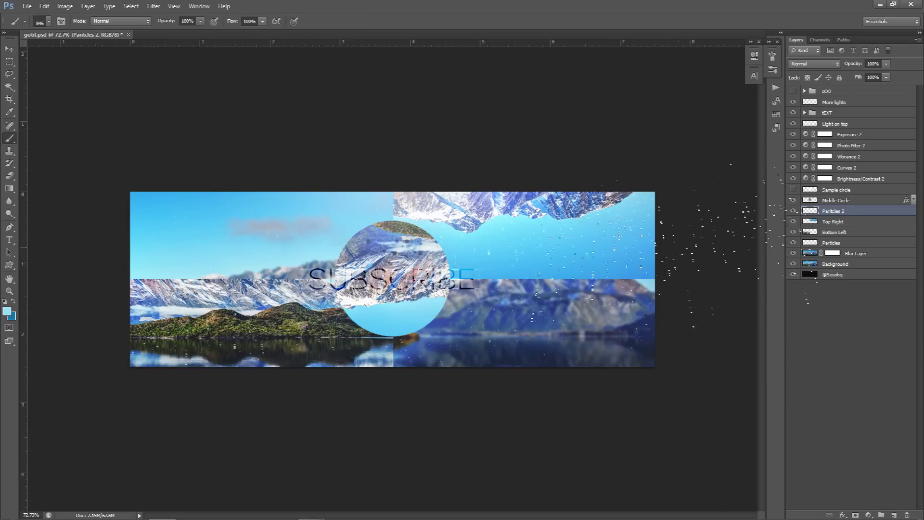
{"action": "left_click", "coordinate": [813, 63]}
{"action": "left_click", "coordinate": [809, 83]}
{"action": "left_click", "coordinate": [837, 247]}
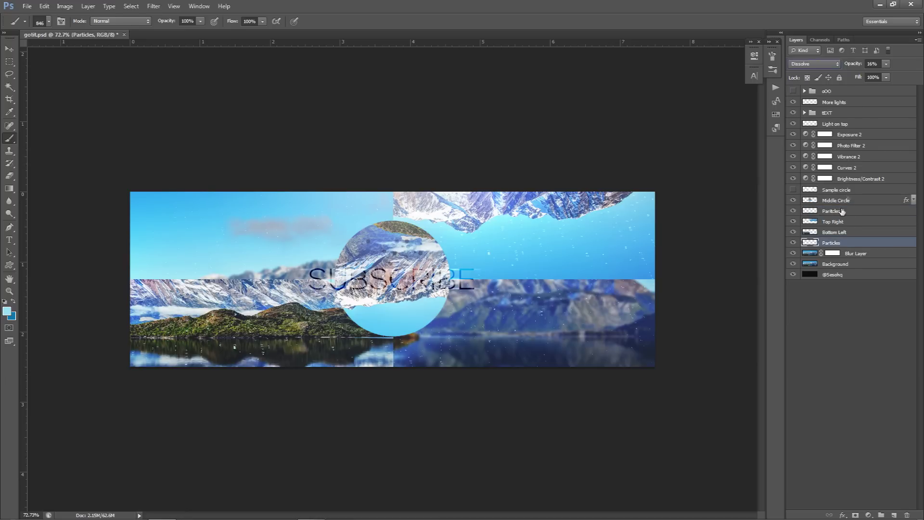
{"action": "left_click", "coordinate": [842, 211]}
{"action": "left_click", "coordinate": [873, 64]}
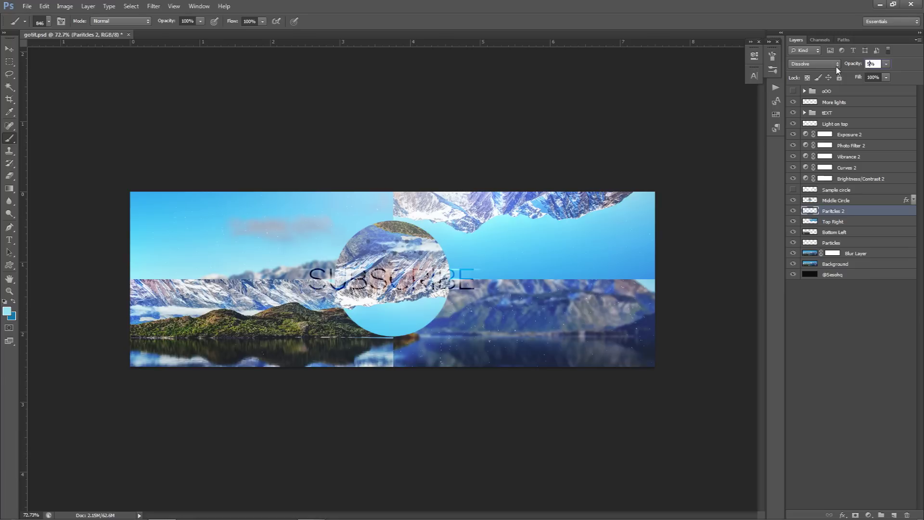
{"action": "type", "text": "5"}
{"action": "left_click", "coordinate": [9, 49]}
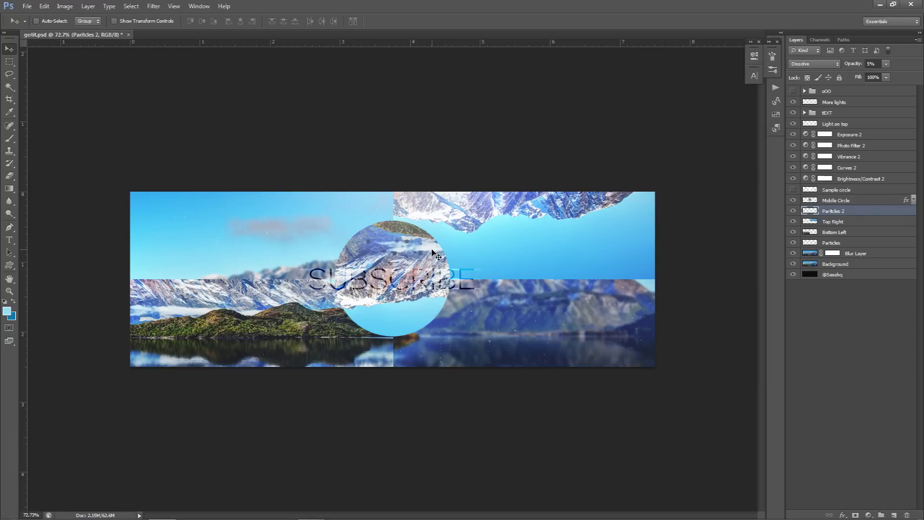
Step: Try a drop shadow on the Middle Circle layer with 16 px distance, 0 px size and reduced opacity
{"action": "double_click", "coordinate": [861, 202]}
{"action": "left_click_drag", "start_coordinate": [659, 240], "coordinate": [588, 167]}
{"action": "left_click", "coordinate": [581, 323]}
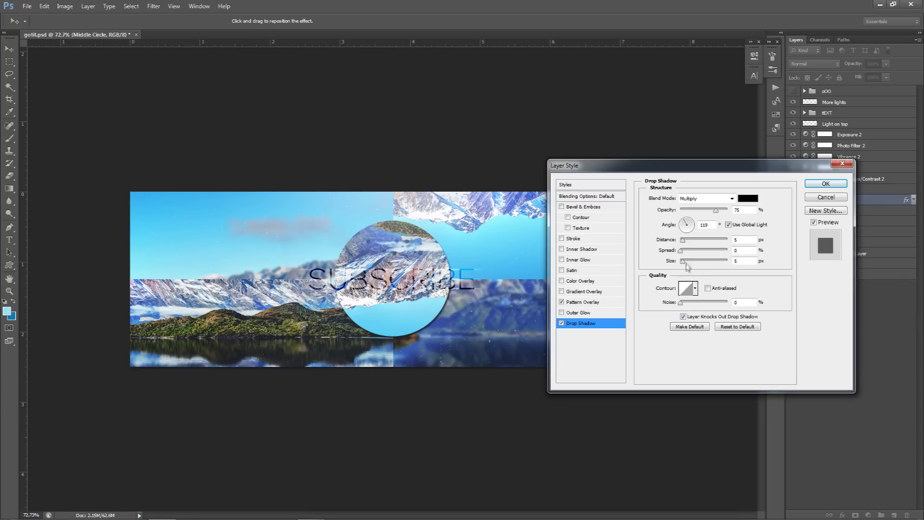
{"action": "left_click_drag", "start_coordinate": [682, 263], "coordinate": [689, 242]}
{"action": "left_click_drag", "start_coordinate": [705, 211], "coordinate": [695, 215]}
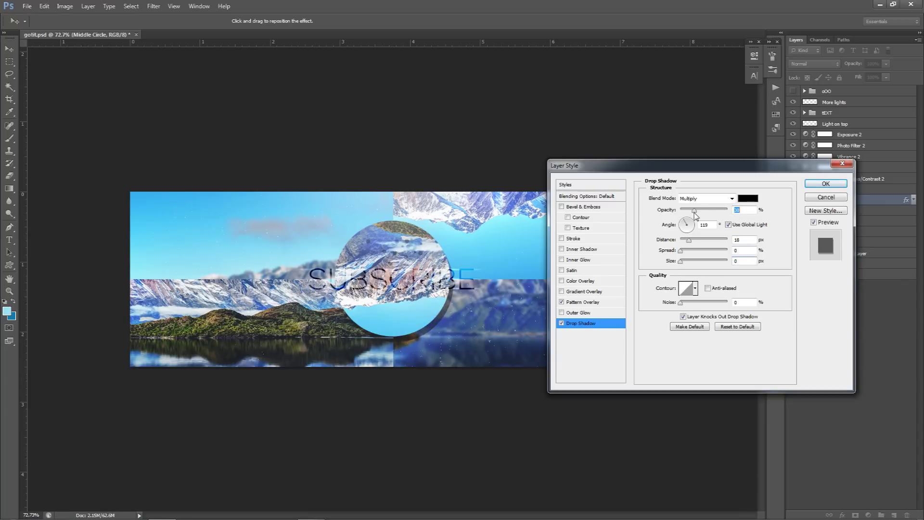
Step: Try a white colour and Overlay blend mode for the circle's drop shadow, and close the layer style without the shadow
{"action": "left_click", "coordinate": [749, 199]}
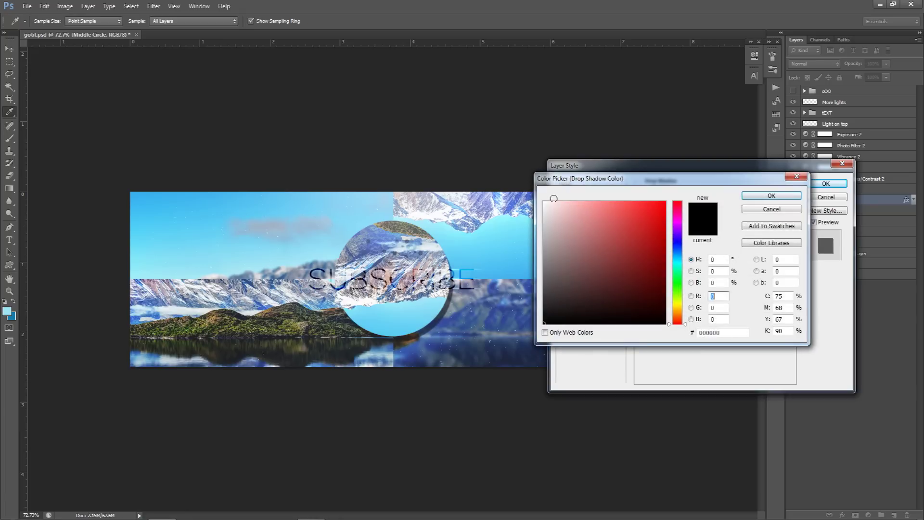
{"action": "left_click", "coordinate": [770, 196]}
{"action": "left_click", "coordinate": [712, 199]}
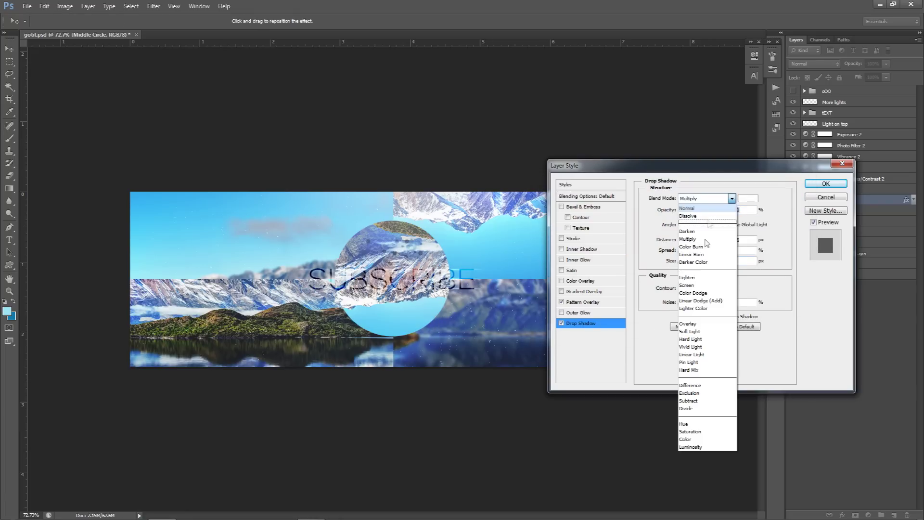
{"action": "left_click", "coordinate": [689, 324]}
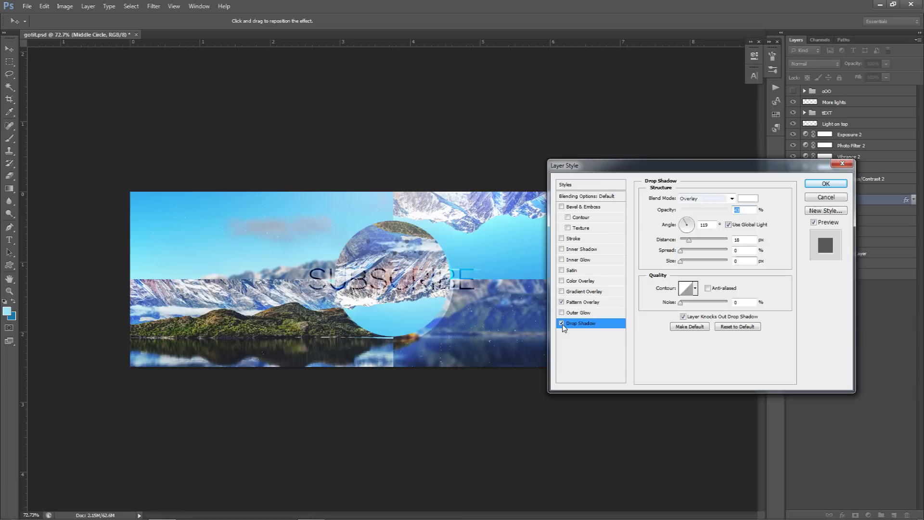
{"action": "left_click", "coordinate": [826, 185]}
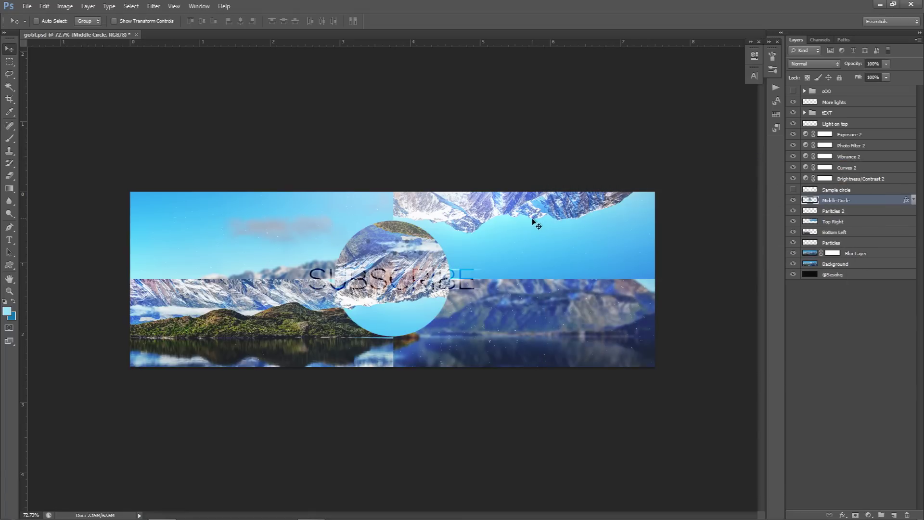
Step: Add a black-to-white Gradient Map adjustment directly above the Particles layer and lower its opacity to 55%
{"action": "left_click", "coordinate": [833, 221]}
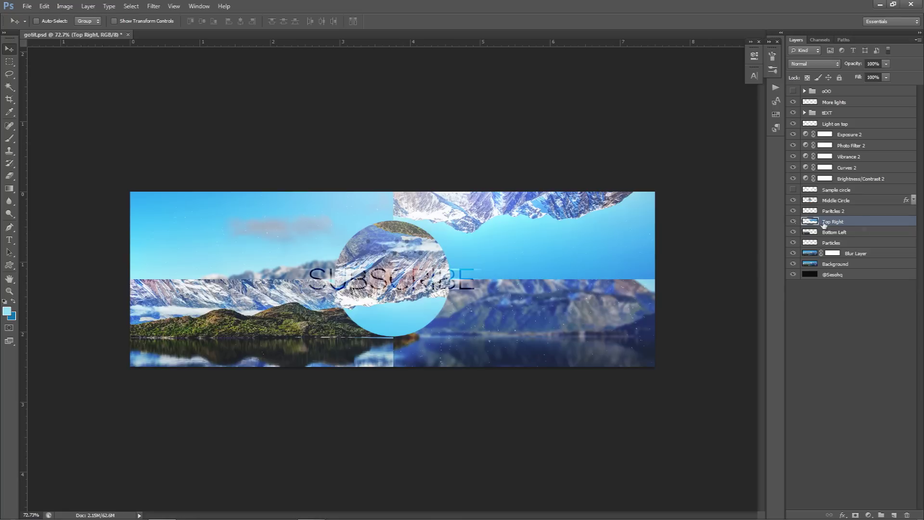
{"action": "left_click", "coordinate": [836, 244]}
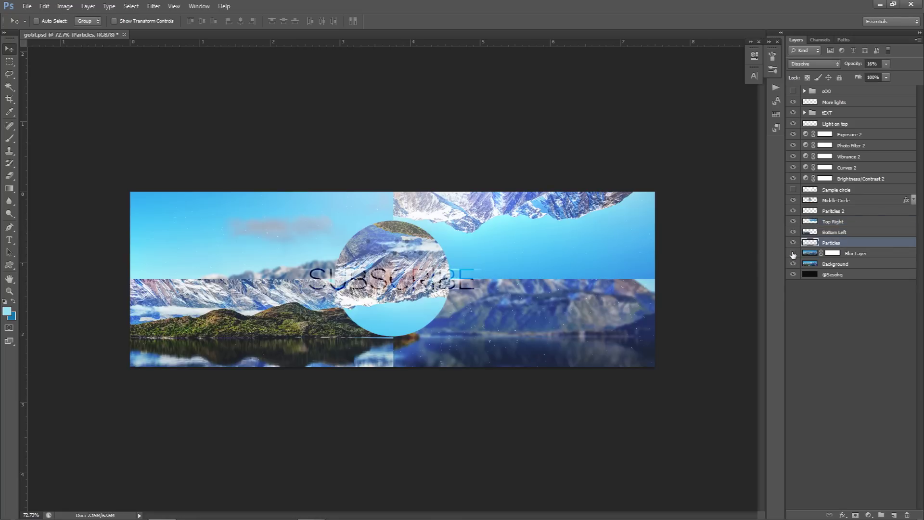
{"action": "left_click", "coordinate": [868, 515]}
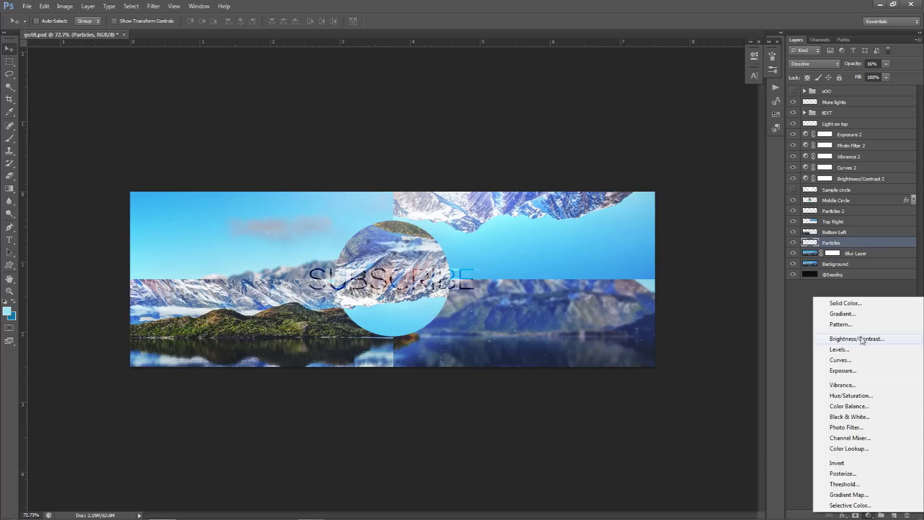
{"action": "left_click", "coordinate": [849, 494]}
{"action": "left_click", "coordinate": [664, 81]}
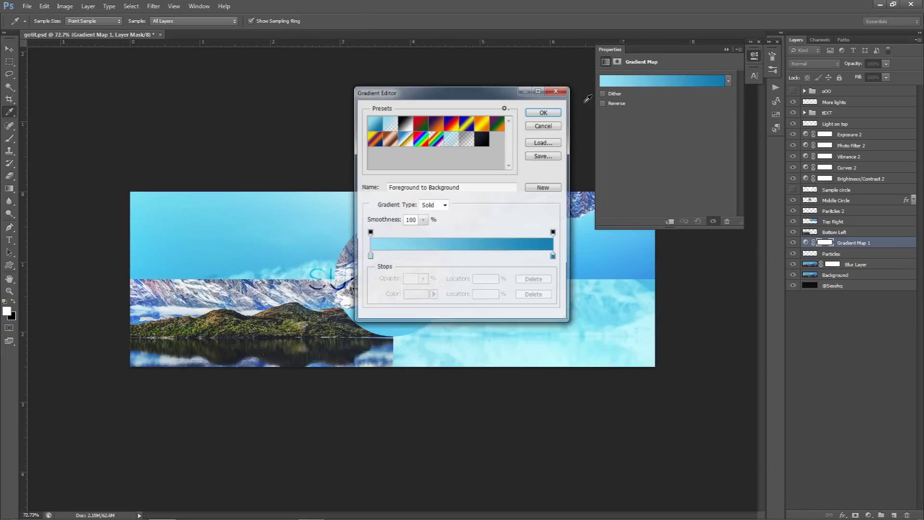
{"action": "left_click", "coordinate": [406, 124]}
{"action": "left_click", "coordinate": [543, 112]}
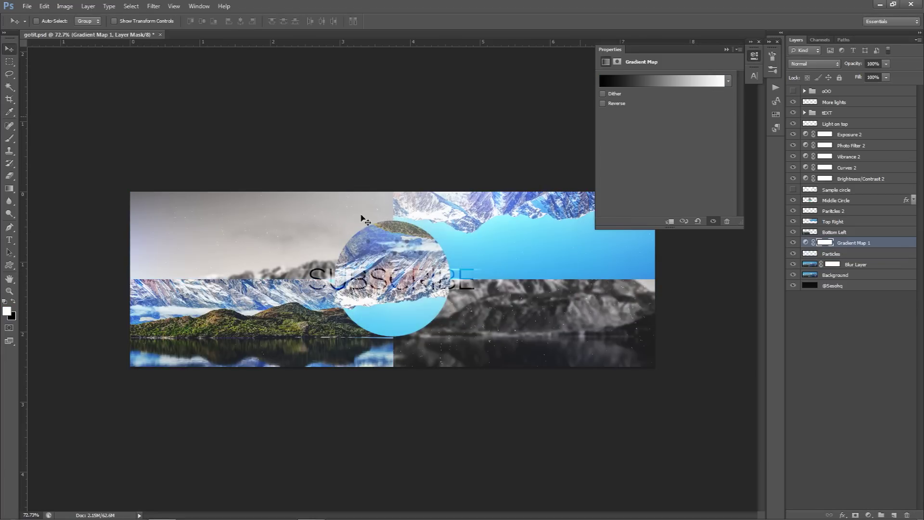
{"action": "left_click", "coordinate": [753, 57]}
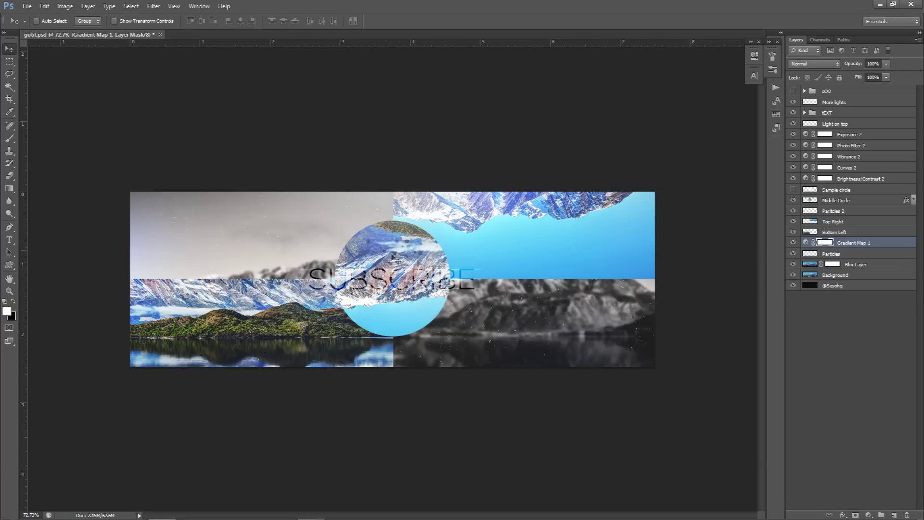
{"action": "left_click_drag", "start_coordinate": [886, 64], "coordinate": [865, 74]}
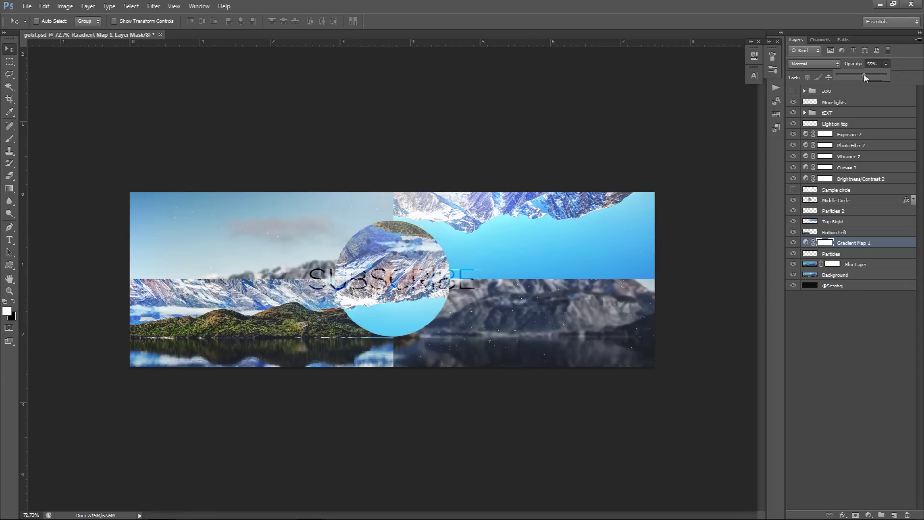